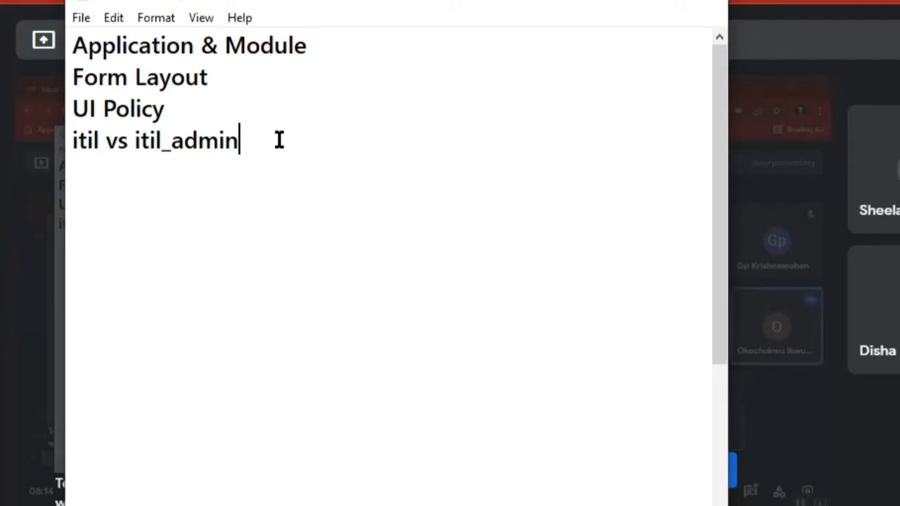
Leave a blank line under 'itil vs itil_admin' in Notepad and return to the ServiceNow Tables list
key(Return)
key(Return)
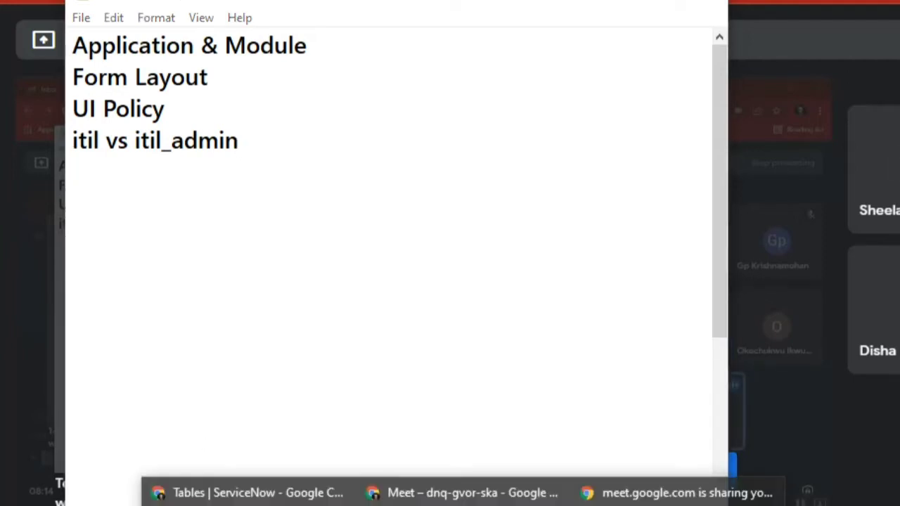
click(246, 492)
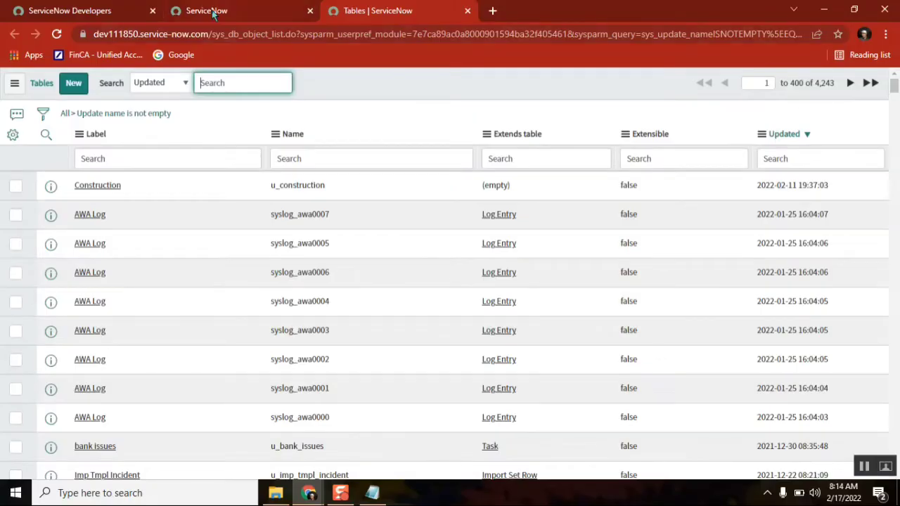
Filter the navigator for 'roles' and open User Administration > Roles in a new tab
click(211, 11)
click(83, 117)
click(83, 117)
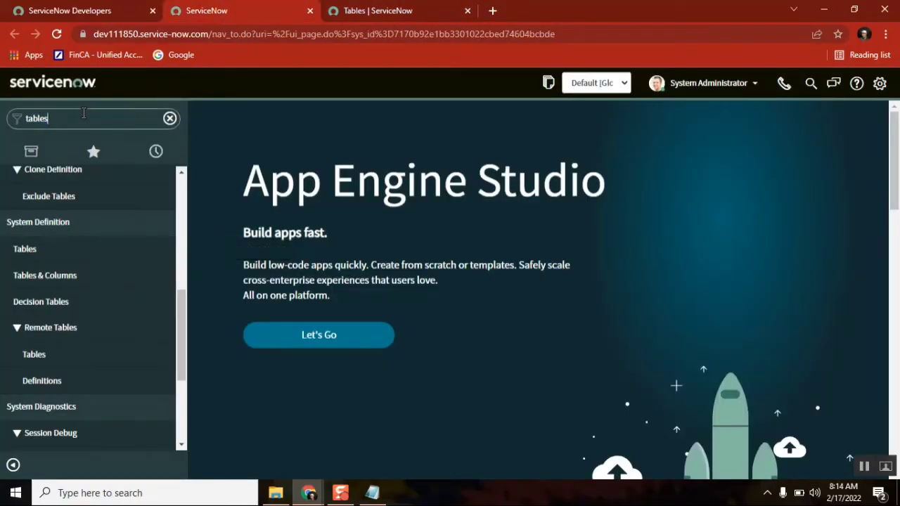
text(role)
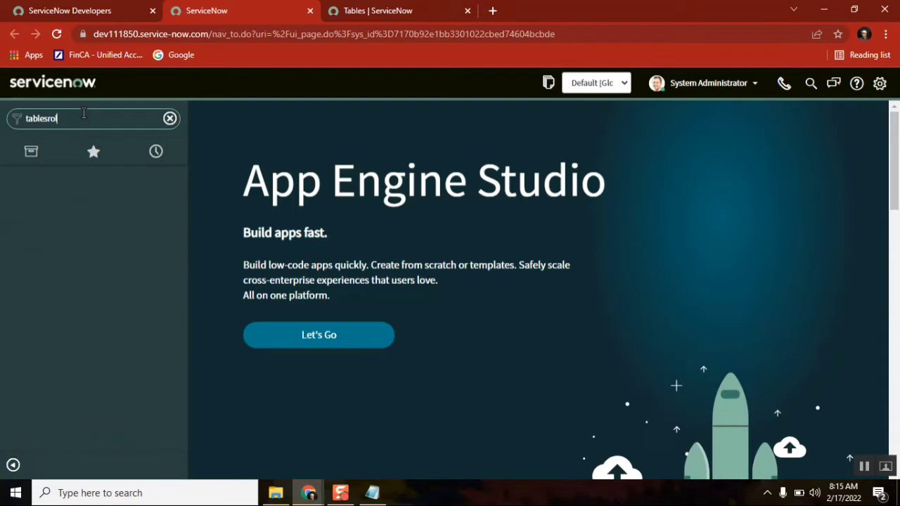
key(BackSpace)
key(BackSpace)
key(BackSpace)
key(BackSpace)
key(BackSpace)
key(BackSpace)
key(BackSpace)
key(BackSpace)
key(BackSpace)
text(ro)
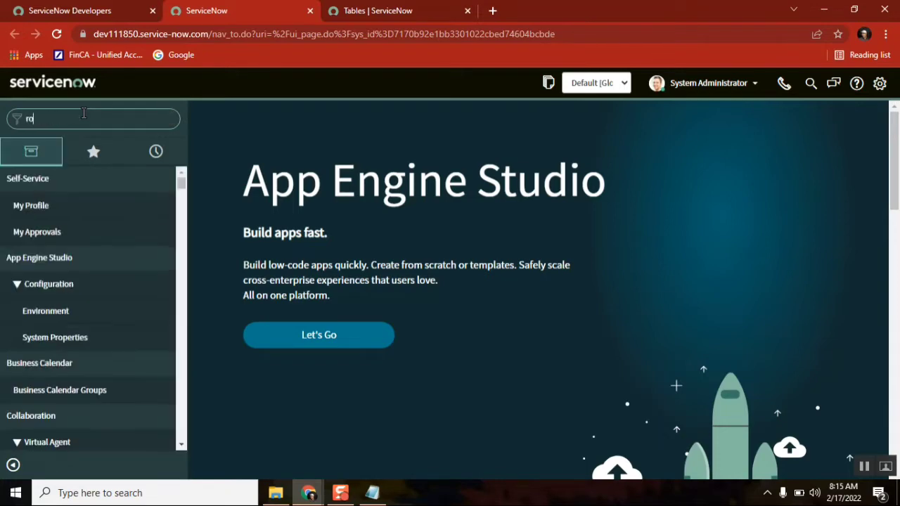
text(les)
drag(182, 237, 198, 388)
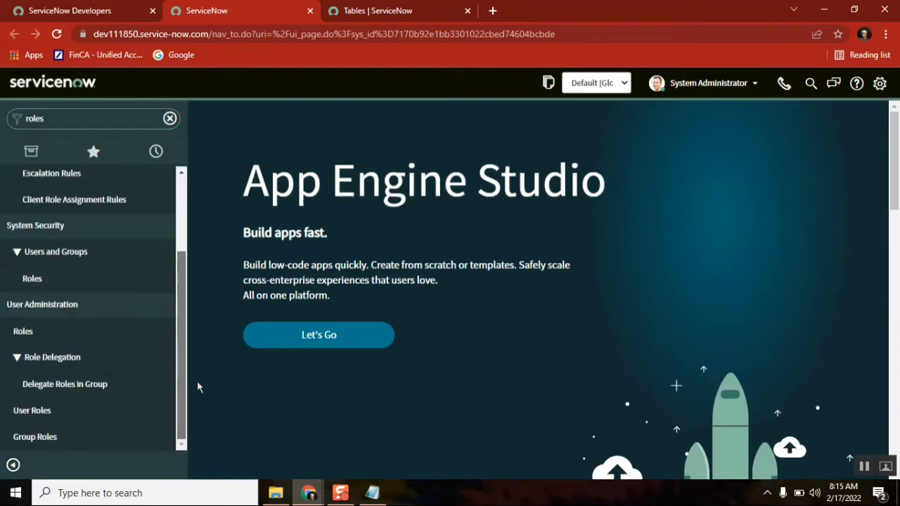
middle_click(28, 331)
click(542, 12)
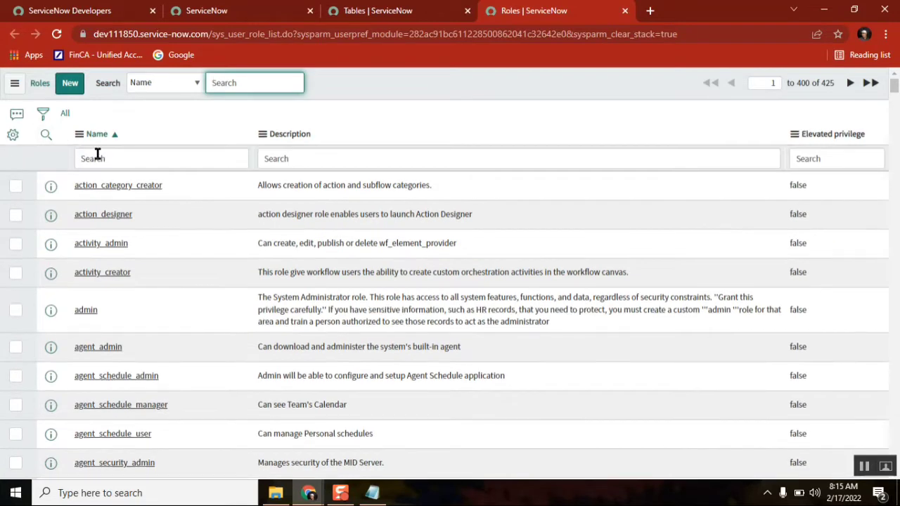
Filter the Roles list's Name column by 'itil', leaving itil and itil_admin
click(134, 157)
text(itil)
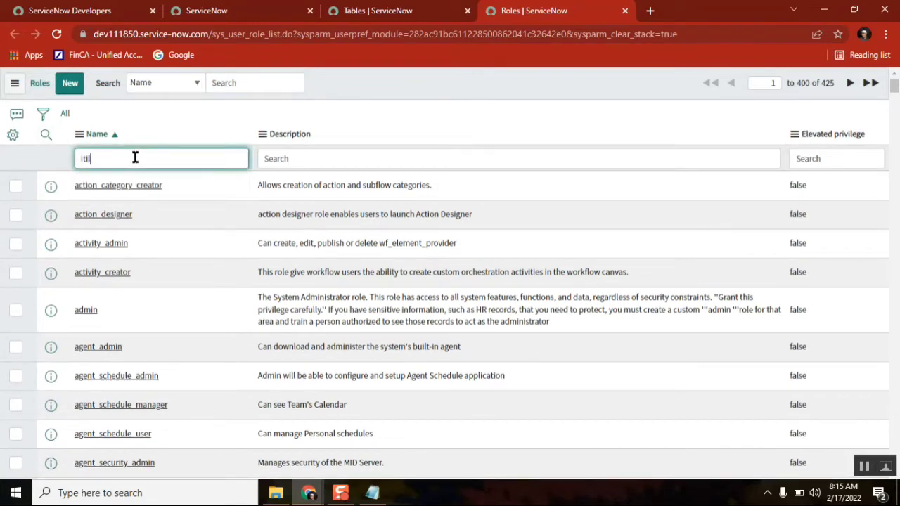
key(Return)
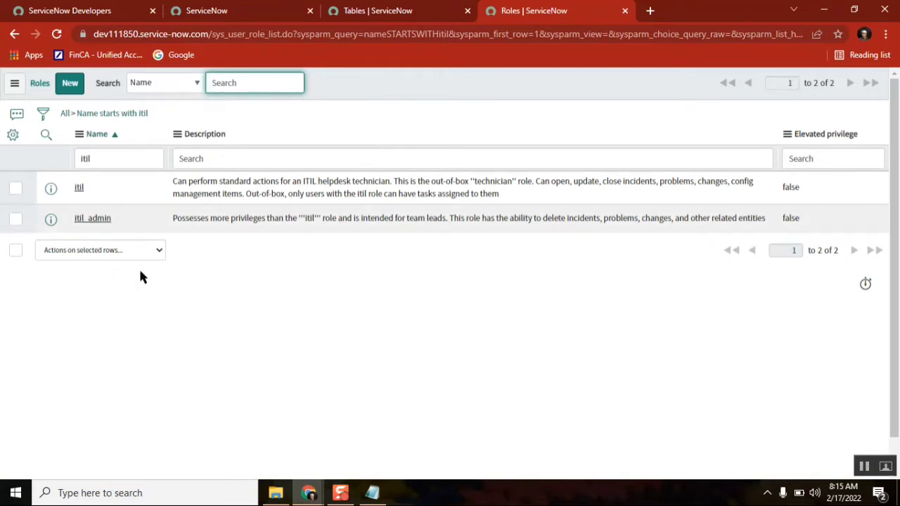
Open the itil name cell for inline editing, cancel without changes, and bring up the class notes
click(100, 195)
double_click(79, 188)
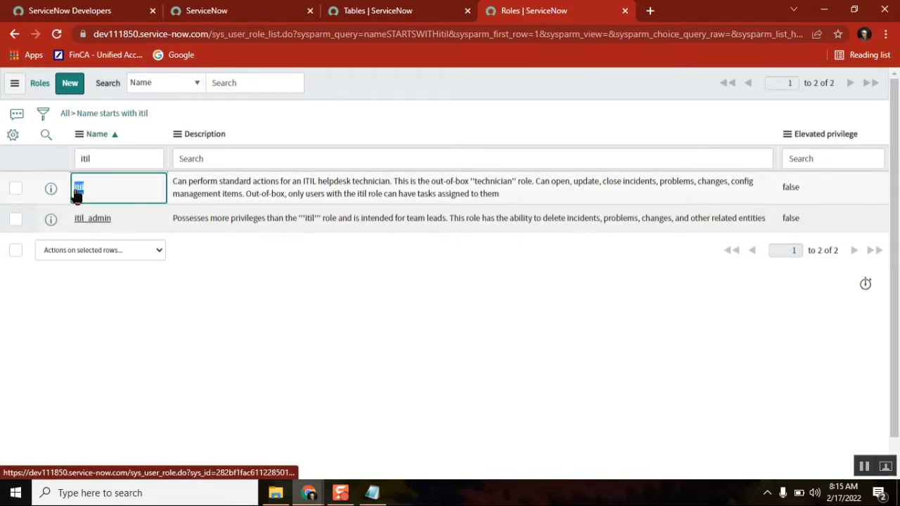
key(Escape)
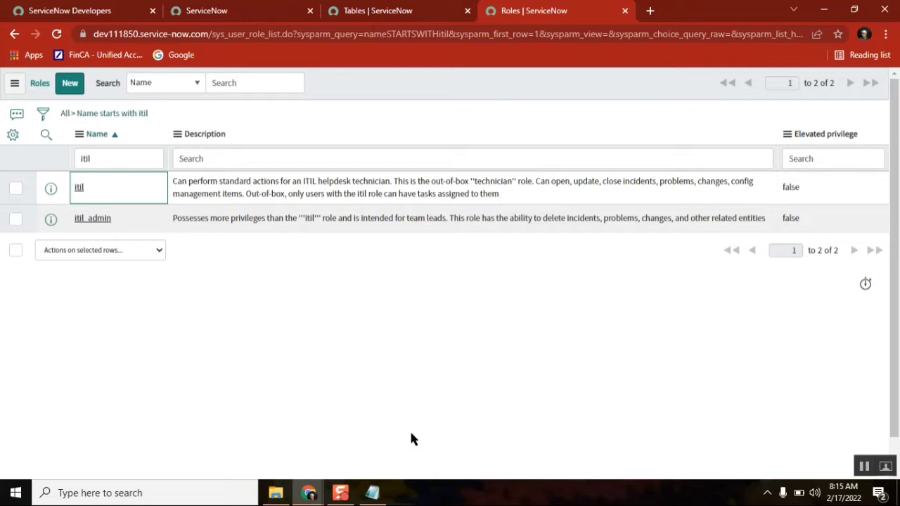
click(372, 494)
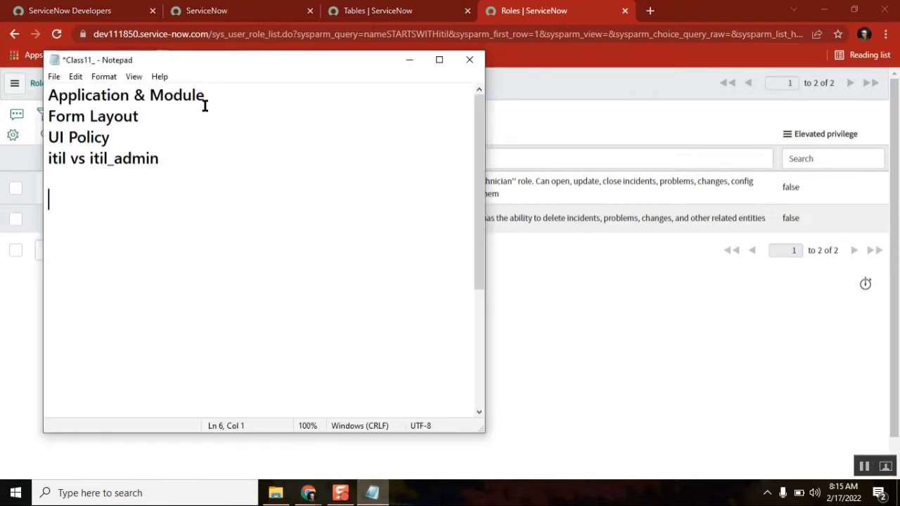
Move the Notepad window aside and add 'access - itil based' below the 'itil vs itil_admin' note
drag(197, 60, 445, 62)
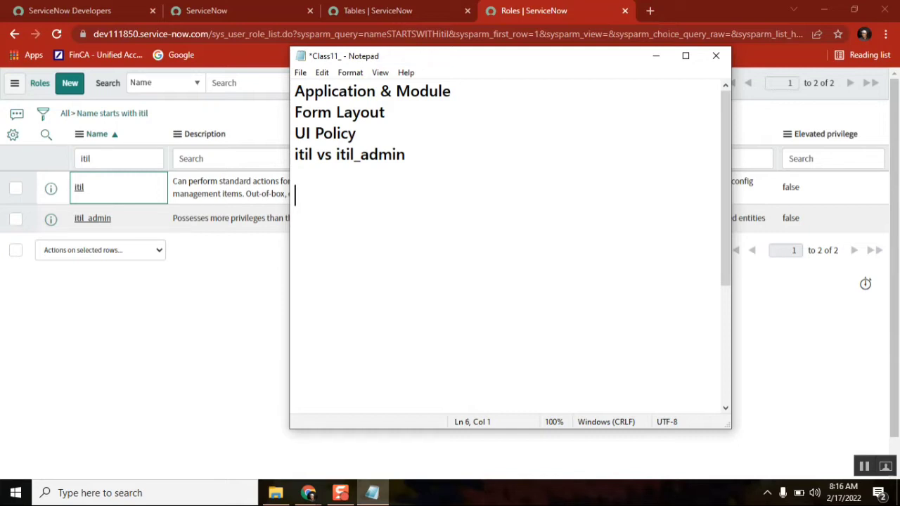
text(access?)
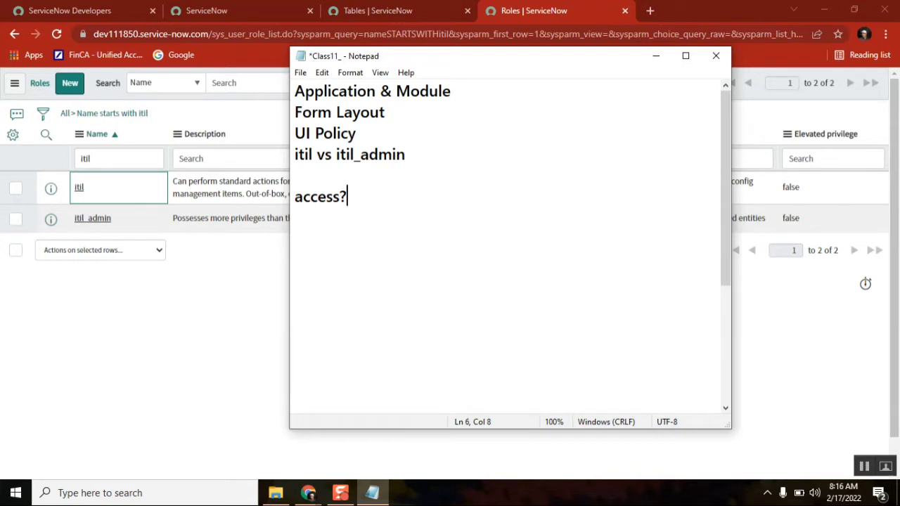
key(Return)
text(H)
key(BackSpace)
click(368, 194)
key(BackSpace)
text(- itil based)
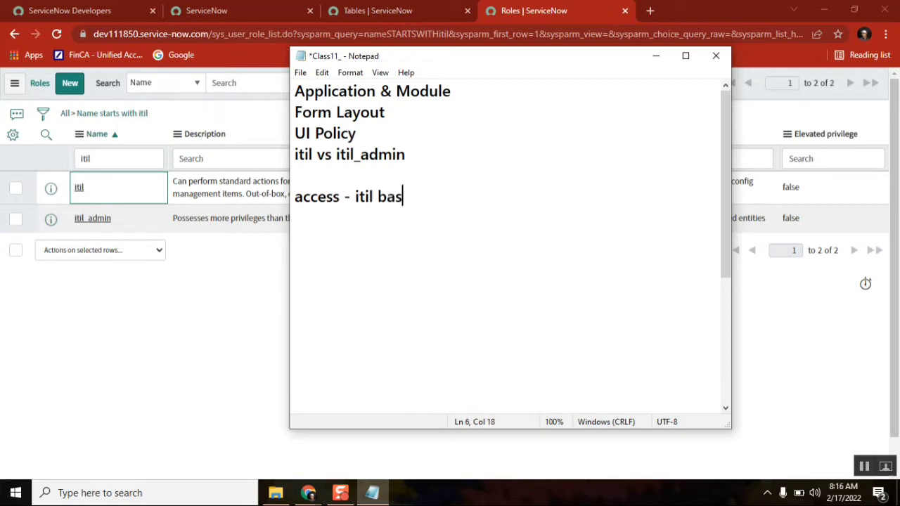
key(shift+Left)
key(shift+Left)
key(shift+Left)
key(shift+Left)
key(shift+Left)
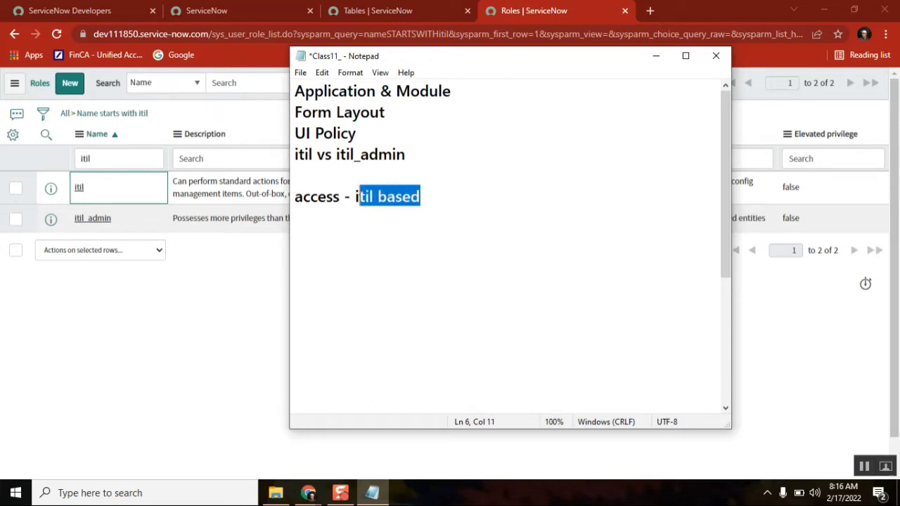
Add the heading 'itsm - itil -service' below the existing notes after a blank line
key(End)
key(Return)
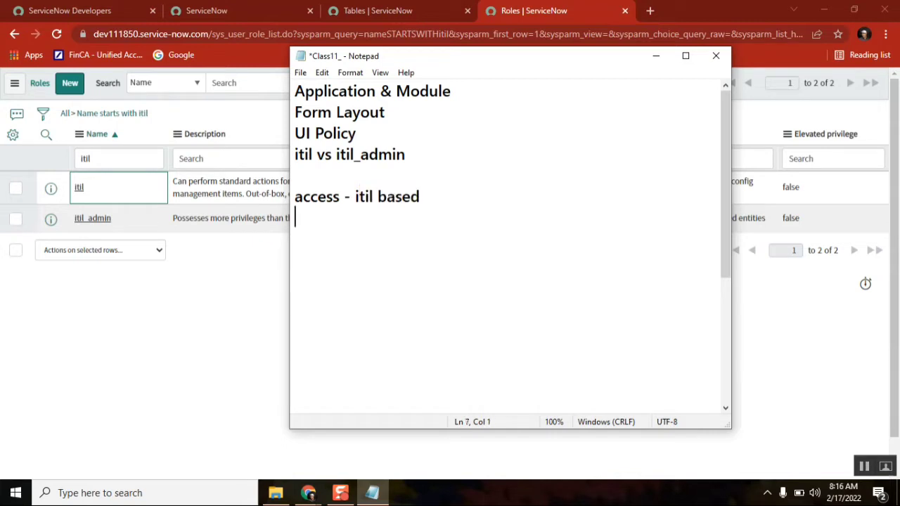
key(Return)
text(itsm)
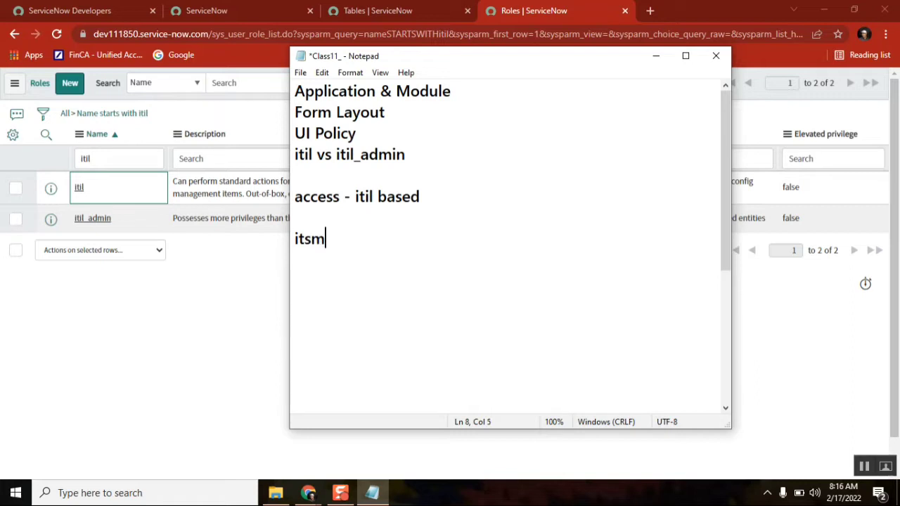
text( - itil -service)
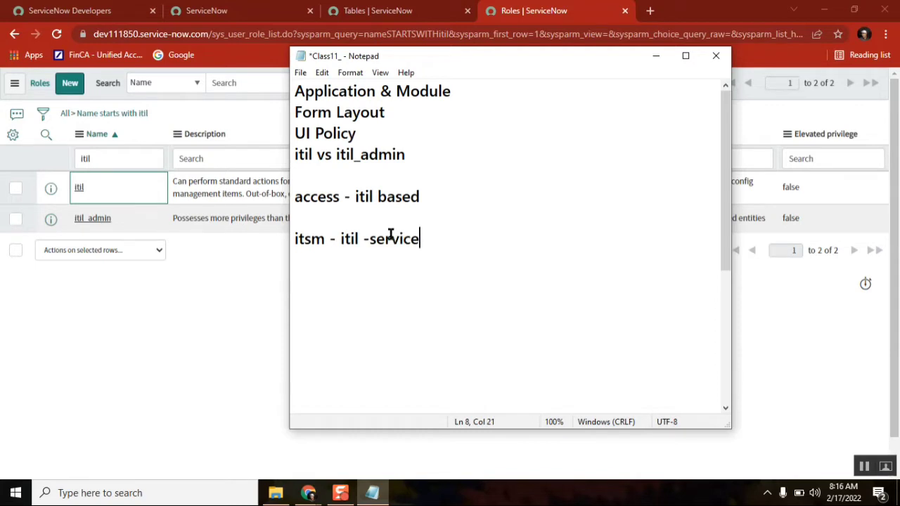
List incident, change, problme, task, knowledge and reporting...... on separate lines under the heading
key(Return)
text(incident)
key(Return)
text(cha)
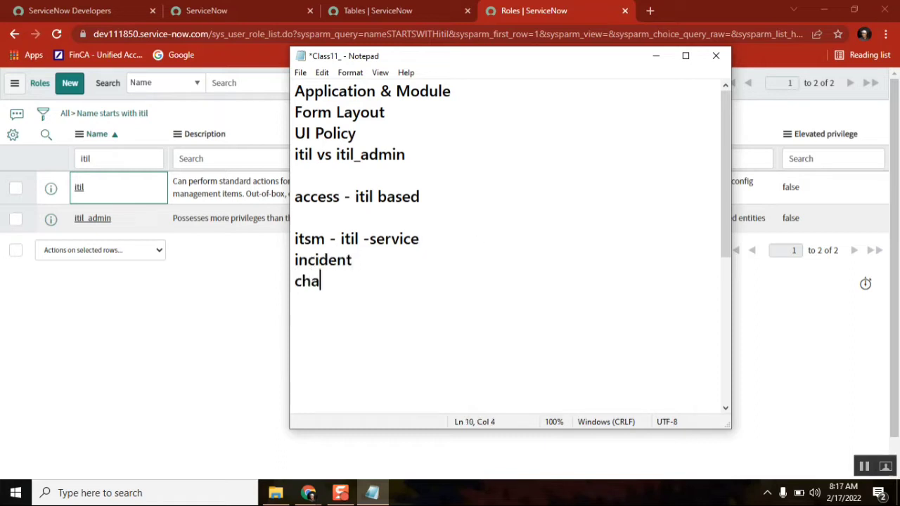
text(nge)
key(Return)
text(p)
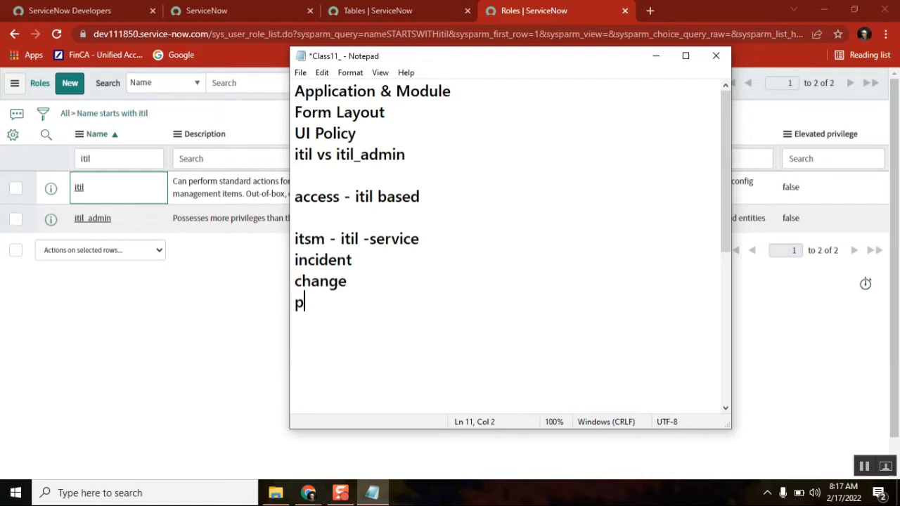
text(roblme)
key(Return)
text(ta)
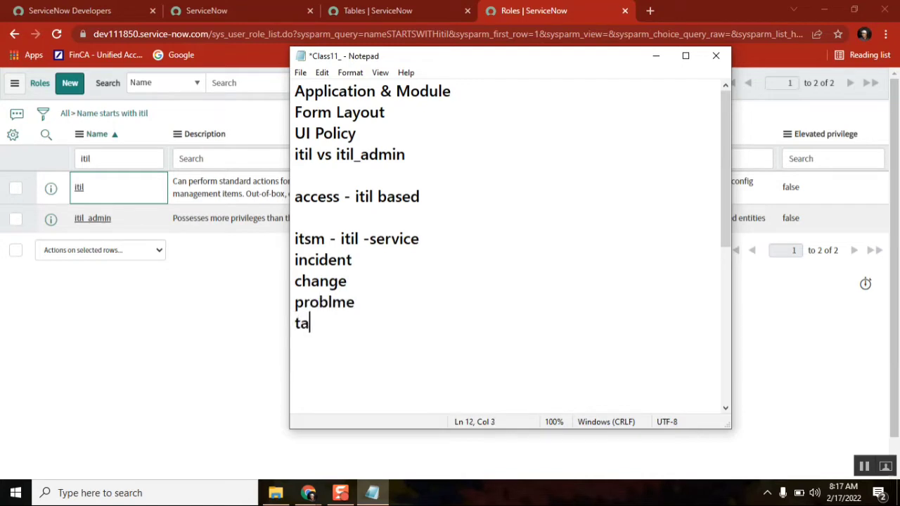
text(sk)
key(Return)
text(knowledge)
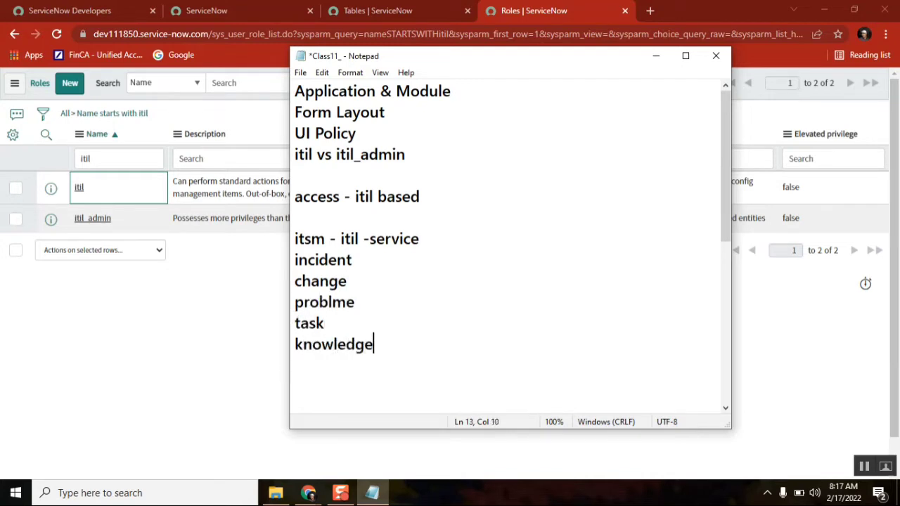
key(Return)
text(rep)
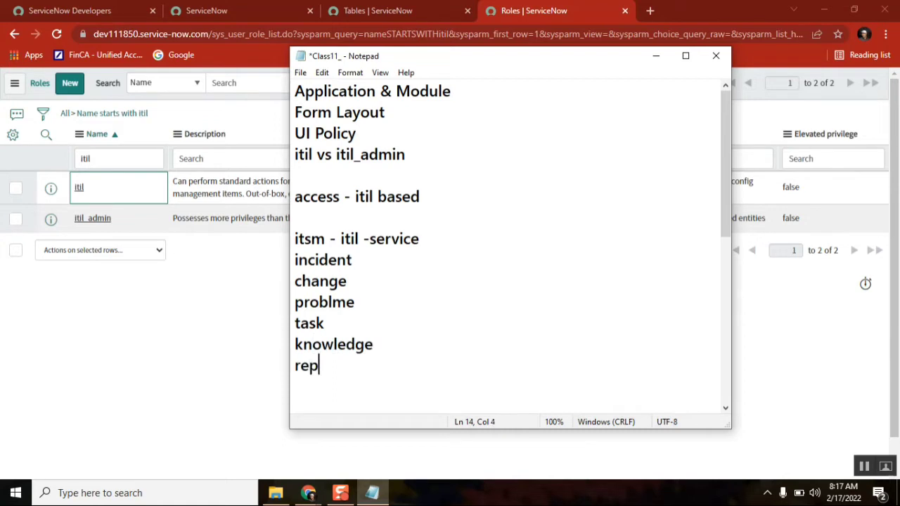
text(orting......)
key(shift+Up)
key(shift+Up)
key(shift+Up)
key(shift+Up)
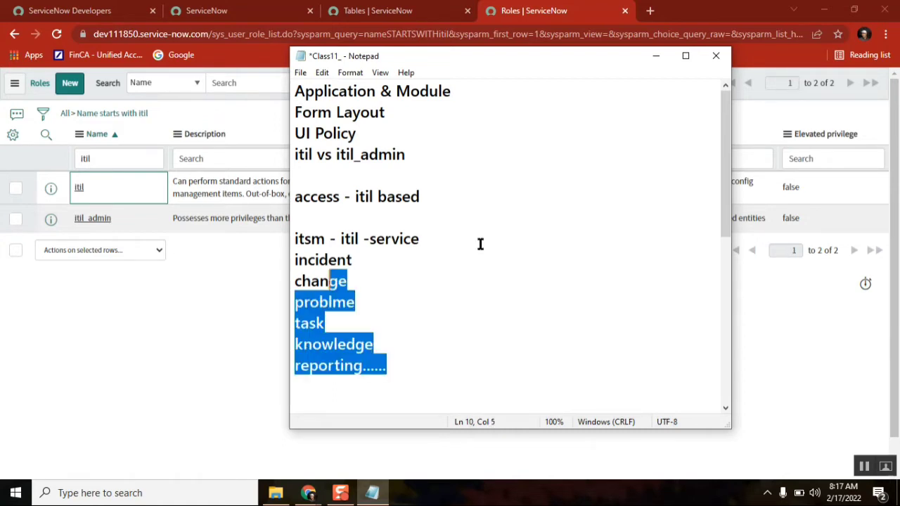
key(shift+Up)
key(shift+Home)
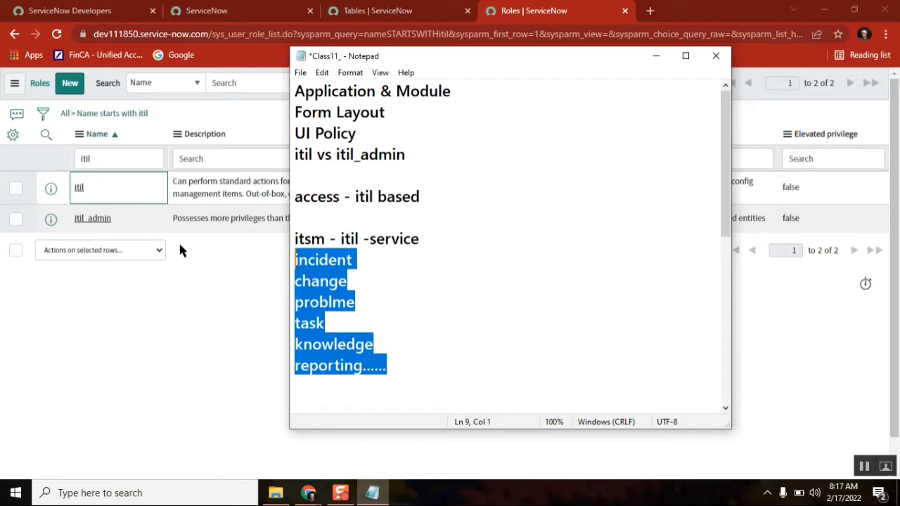
click(346, 274)
click(402, 367)
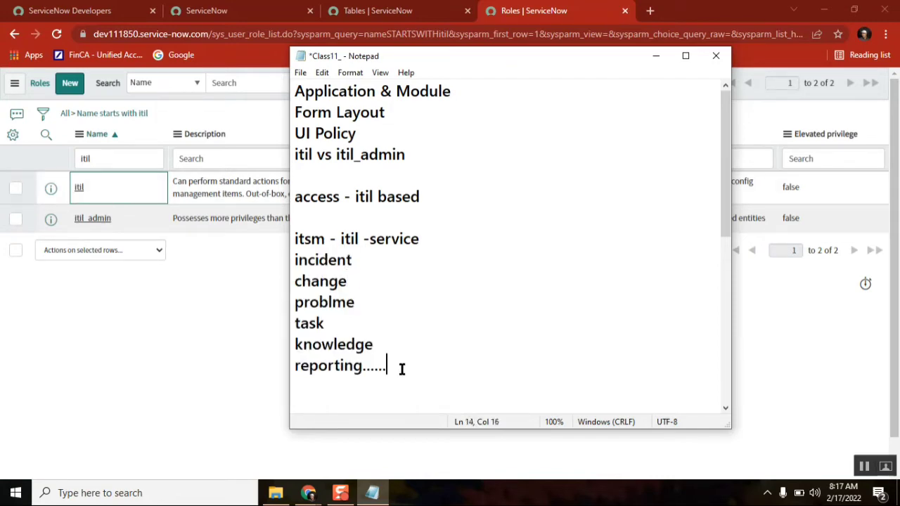
double_click(316, 199)
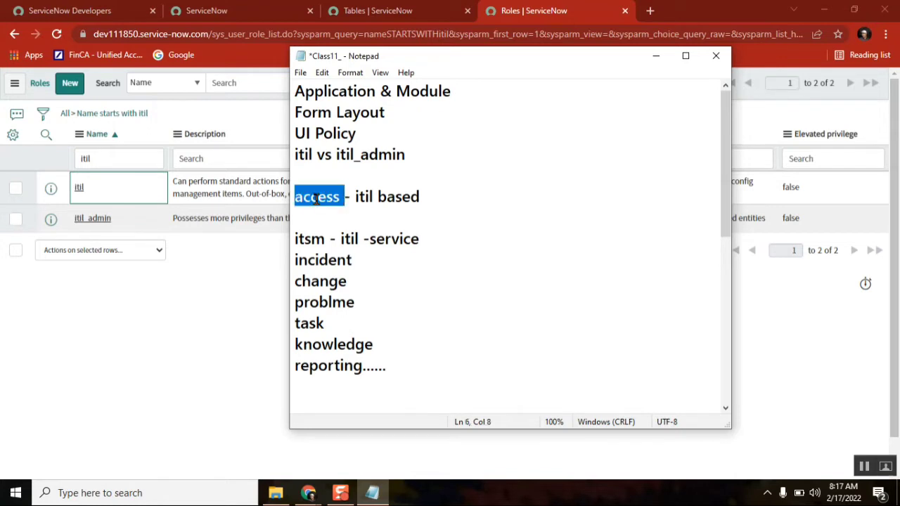
click(365, 252)
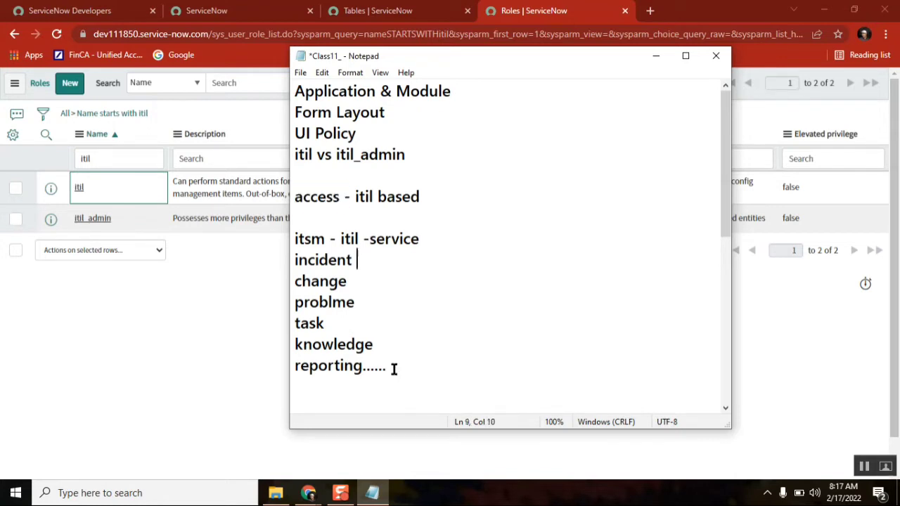
drag(396, 371, 294, 239)
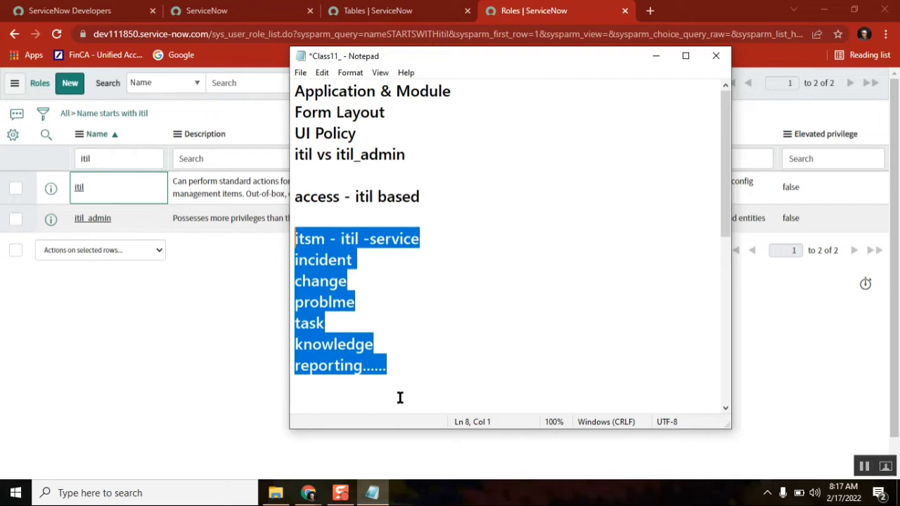
double_click(404, 372)
drag(403, 372, 294, 239)
Return to the ServiceNow home and clear the roles filter from the navigator
click(355, 12)
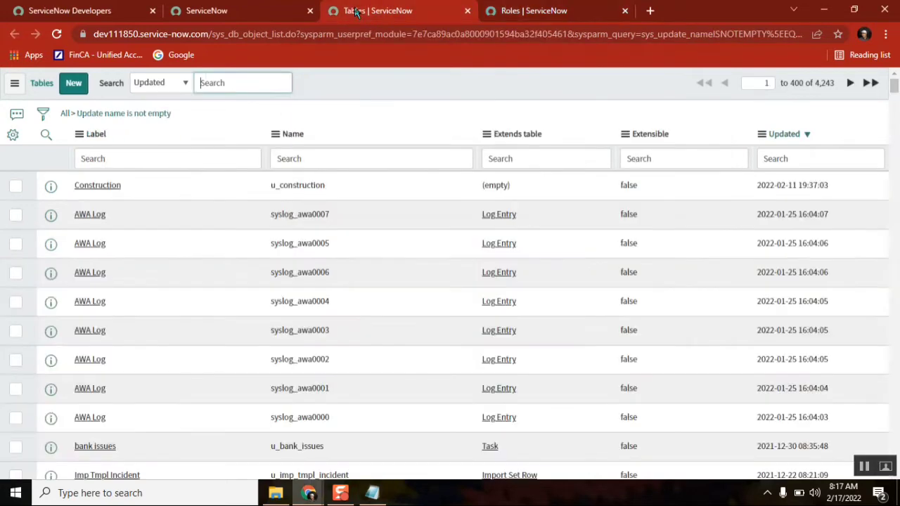
click(235, 11)
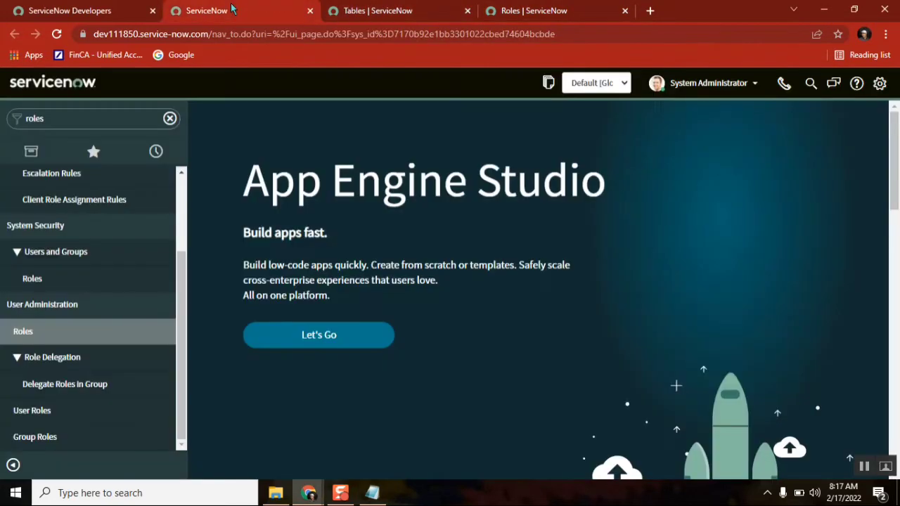
click(169, 119)
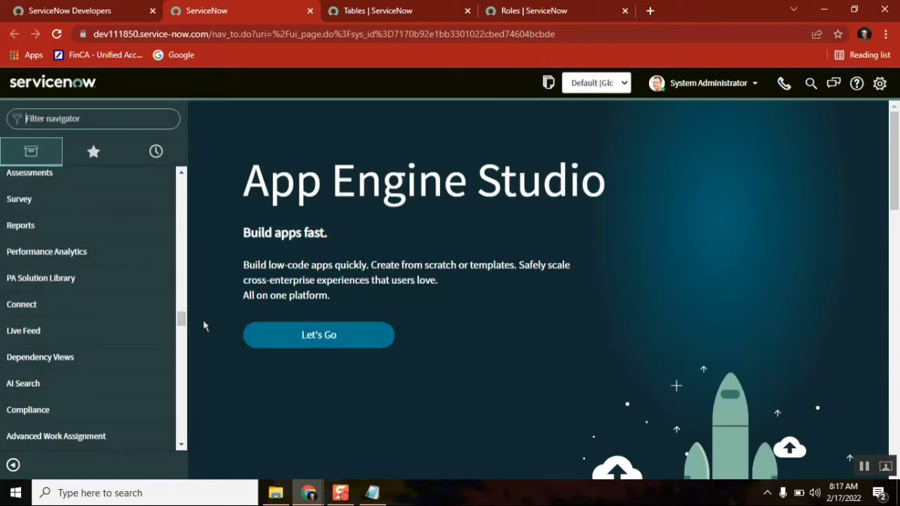
drag(181, 319, 180, 431)
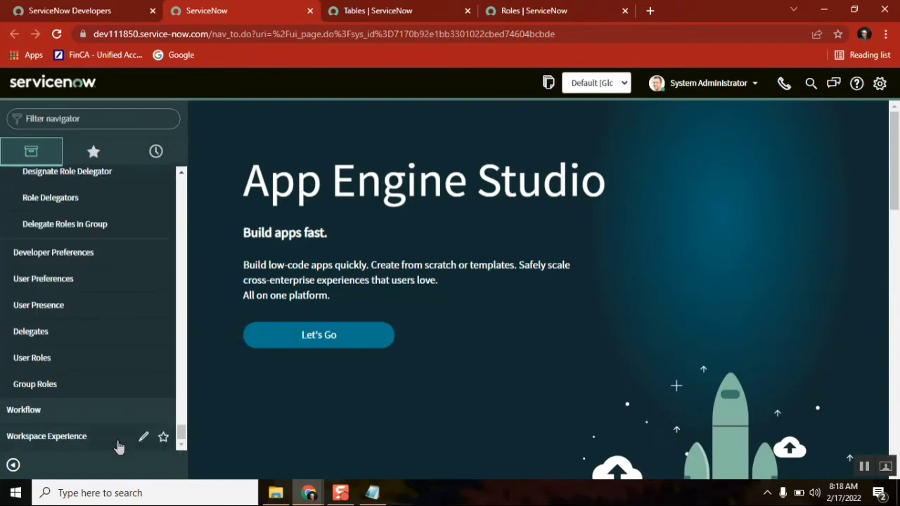
click(181, 172)
scroll(181, 176, up, 2)
Filter the navigator on 'users' and open User Administration > Users in a new tab
click(107, 119)
text(users)
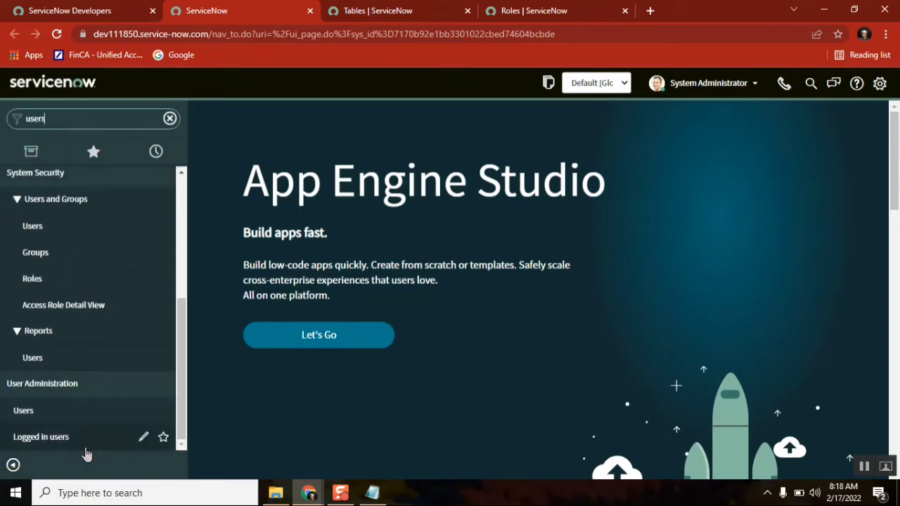
middle_click(21, 413)
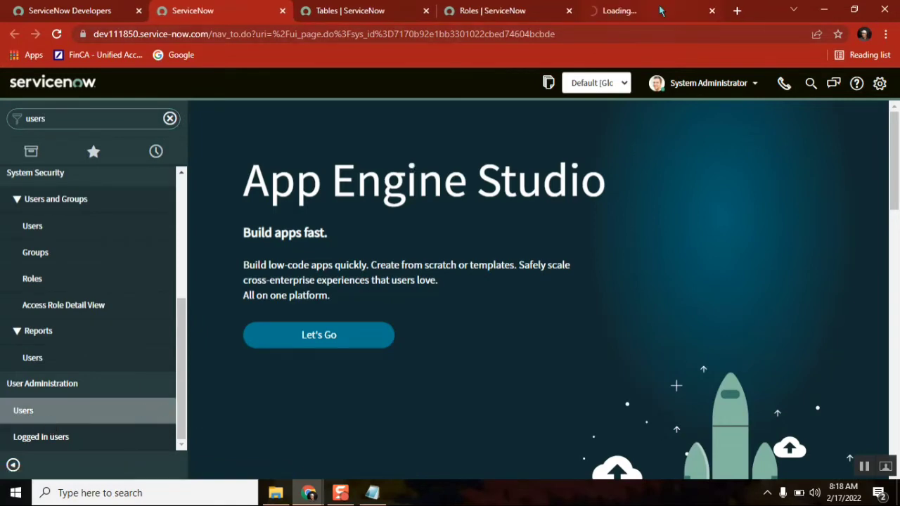
click(658, 10)
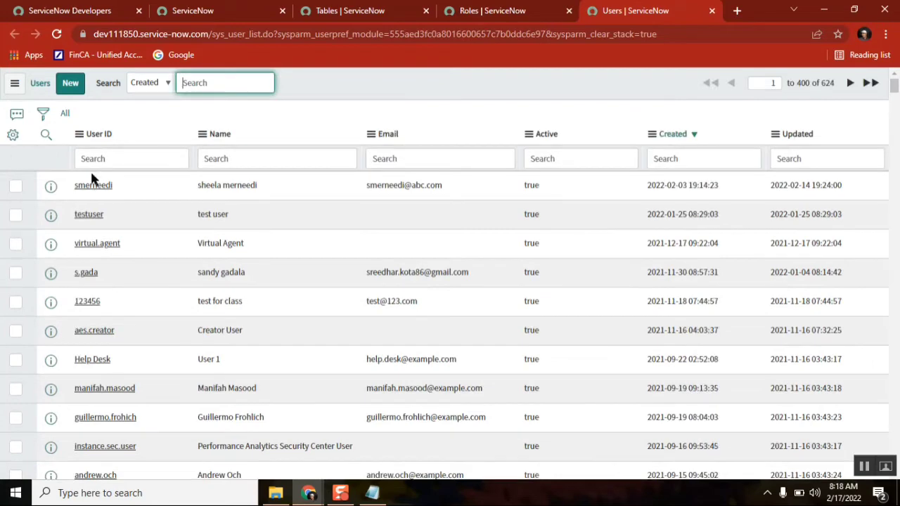
Open the newest user's record, review her Roles and Groups, and edit her single itil role
ctrl+click(99, 186)
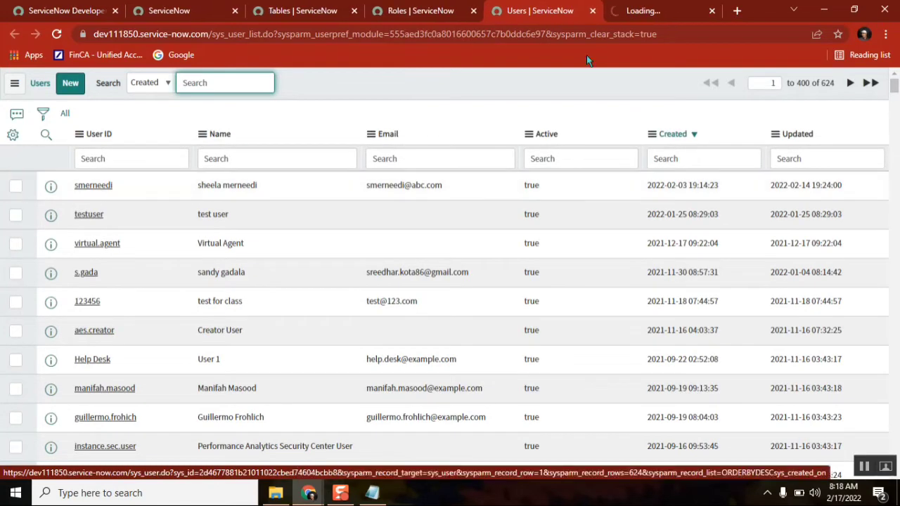
key(ctrl+Tab)
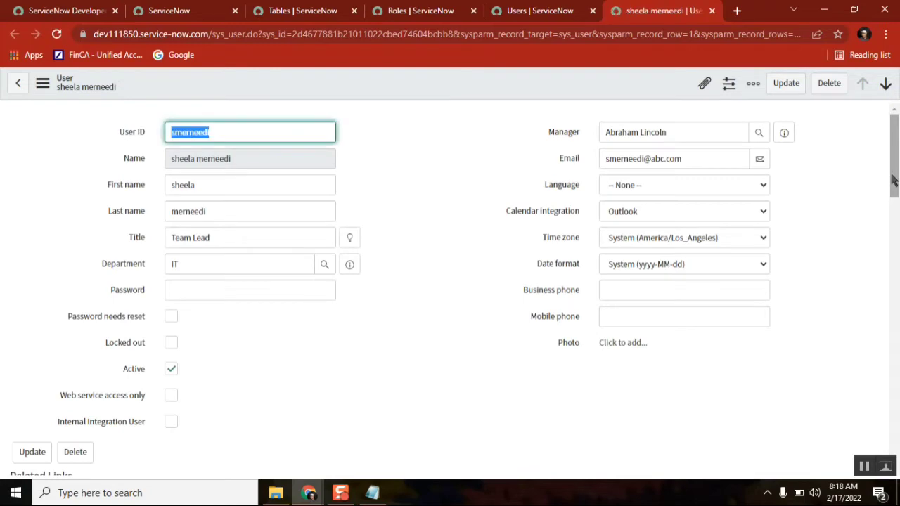
drag(894, 145, 893, 227)
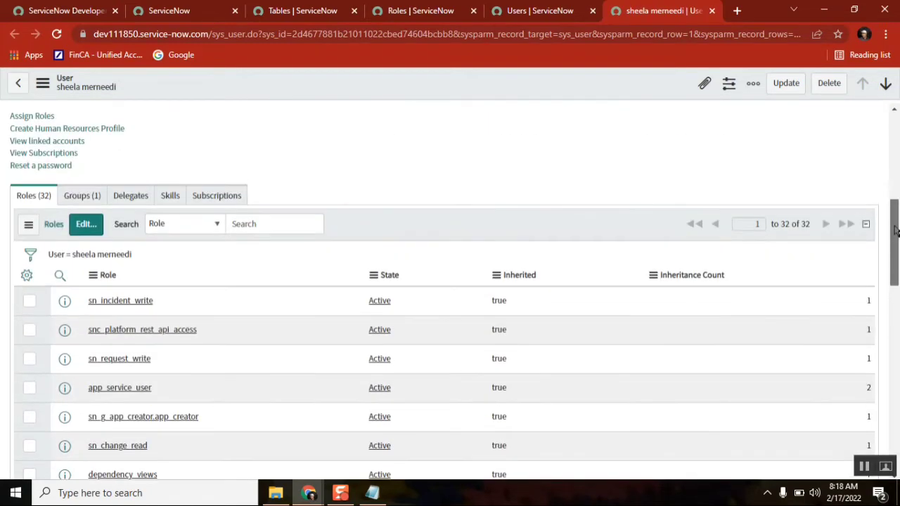
click(86, 195)
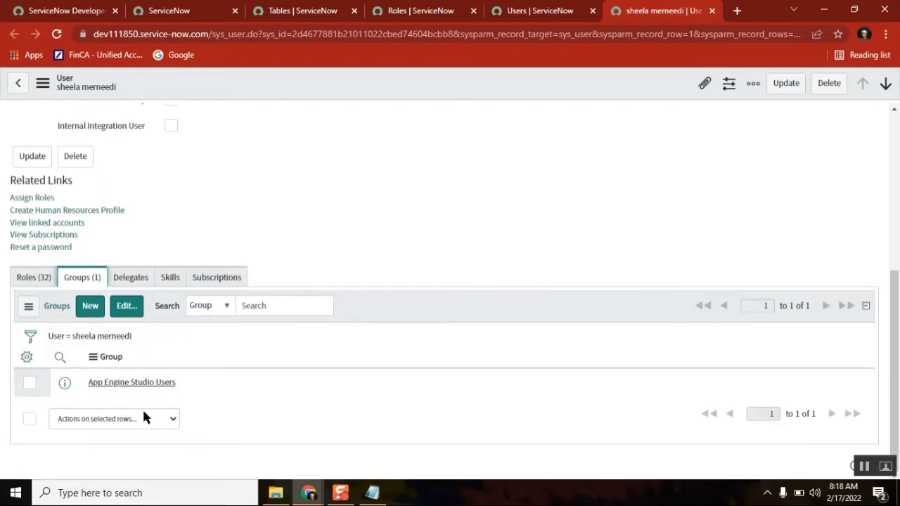
click(30, 282)
click(86, 307)
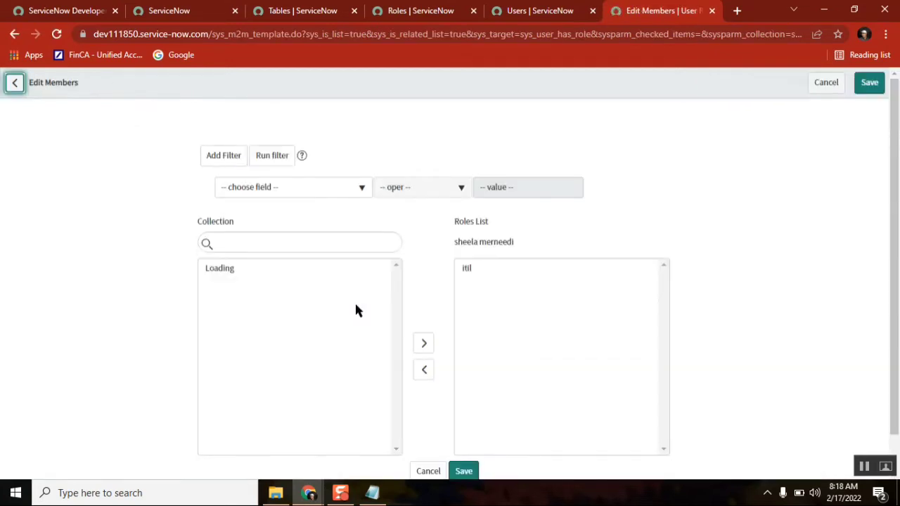
Move itil out of the Roles List and save the user's roles
click(468, 271)
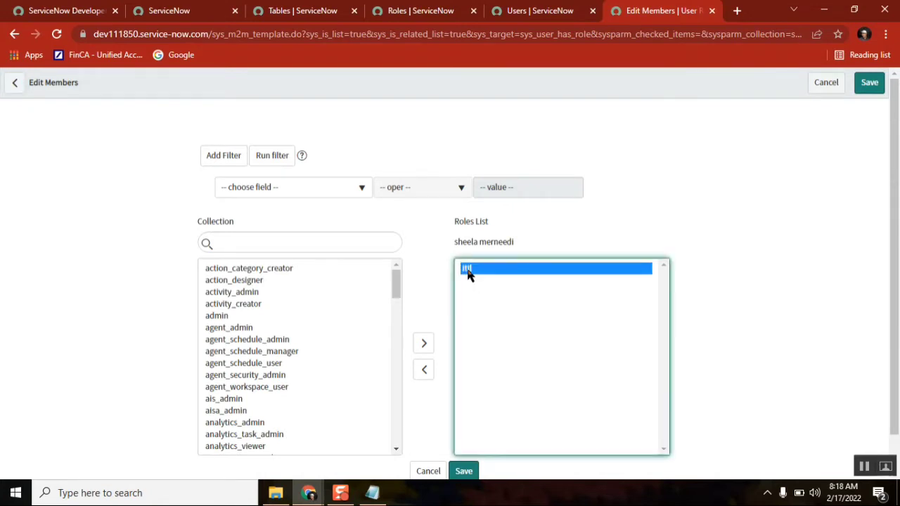
click(419, 373)
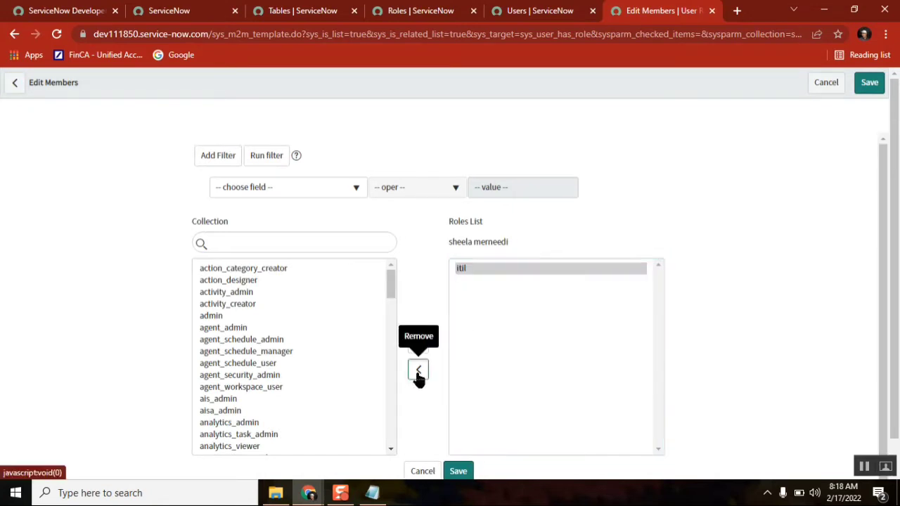
click(859, 95)
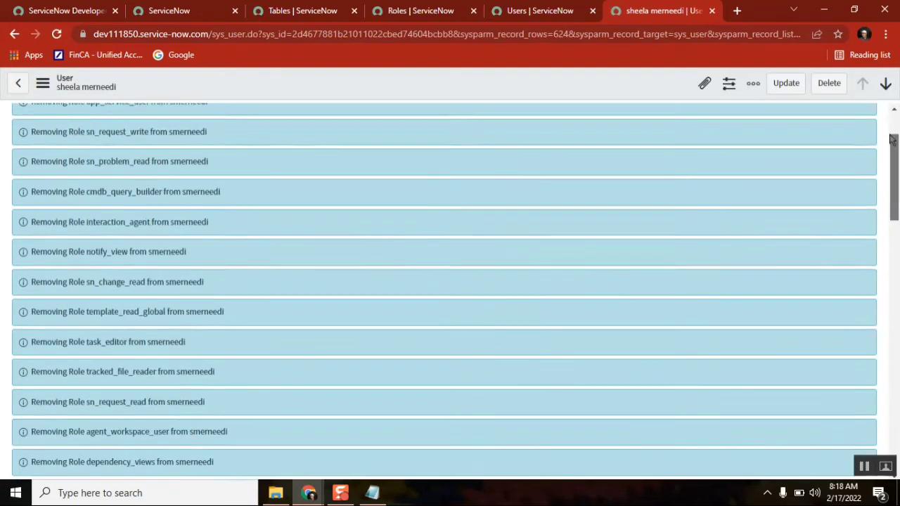
Dismiss the role-removal messages and check the user's groups and her 5 remaining roles
drag(896, 295, 890, 141)
click(862, 134)
scroll(383, 226, down, 10)
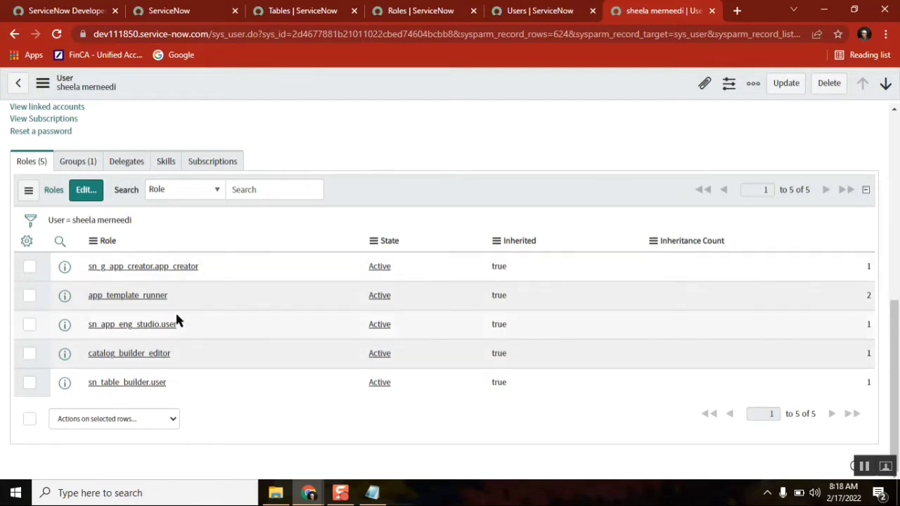
click(76, 161)
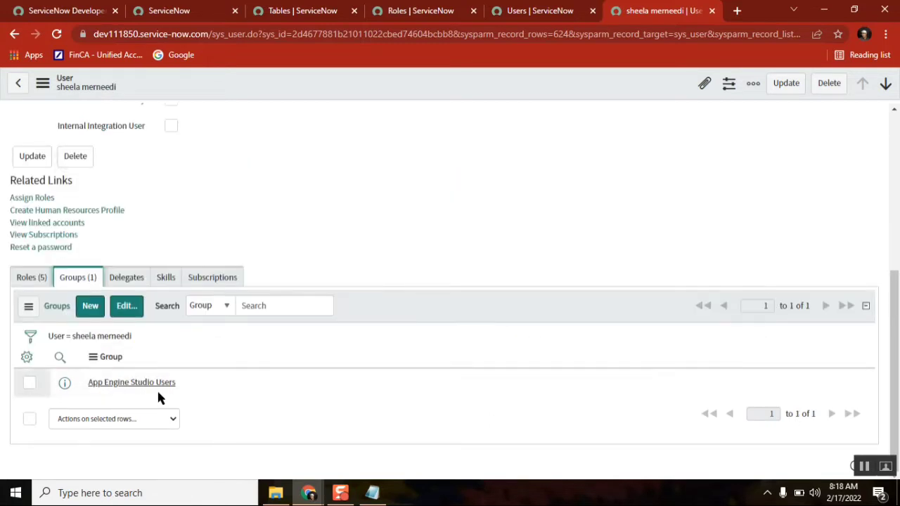
click(27, 282)
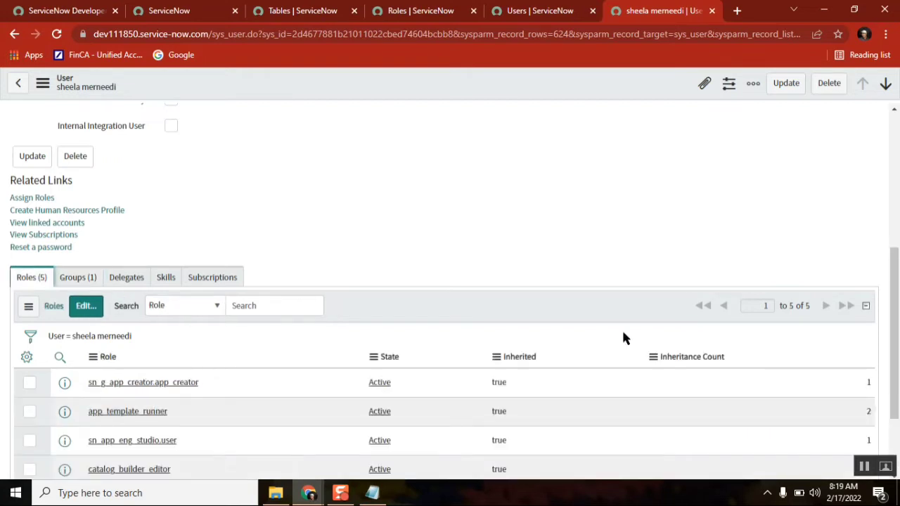
Select the user's ID and full name, then save the user record from the header menu
drag(896, 274, 899, 113)
double_click(193, 132)
click(468, 292)
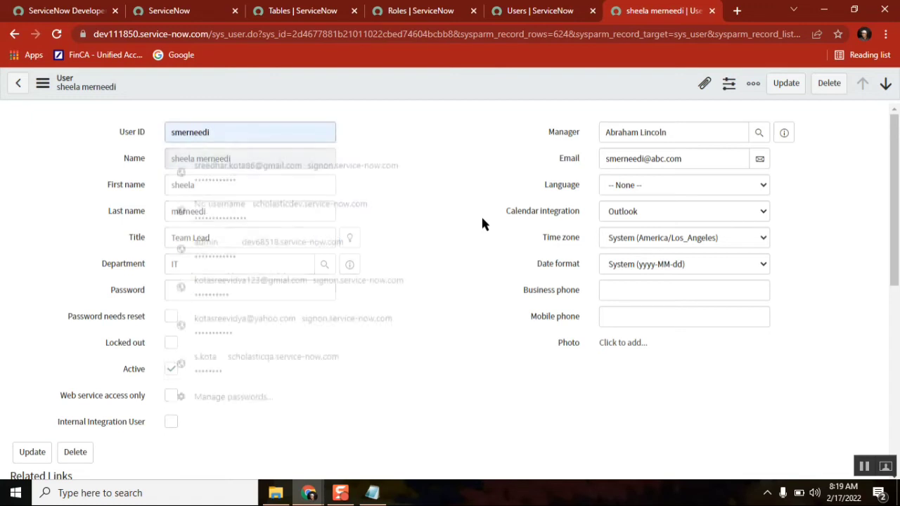
drag(249, 160, 161, 160)
key(ctrl+c)
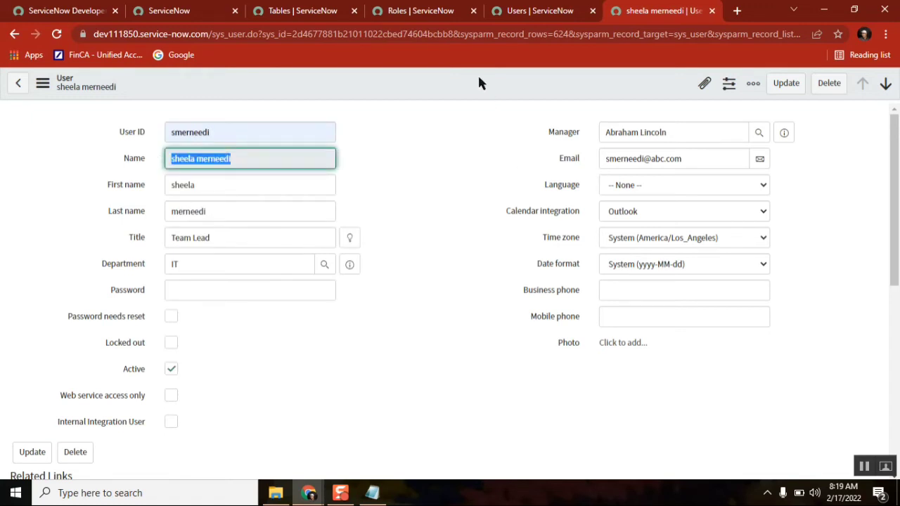
right_click(478, 83)
click(518, 87)
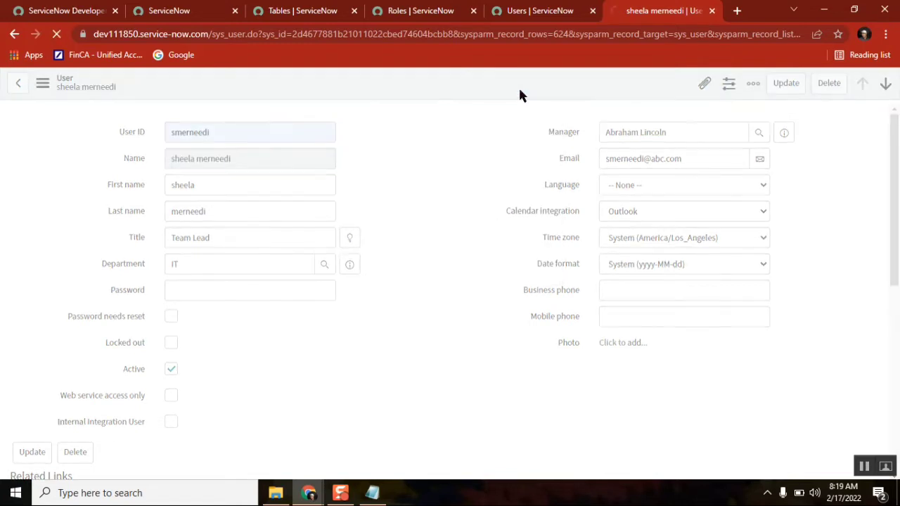
click(302, 11)
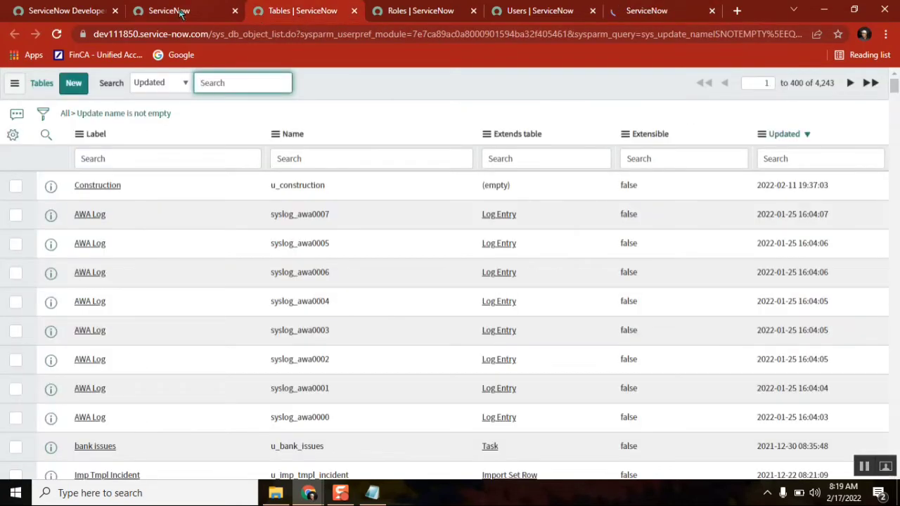
click(652, 11)
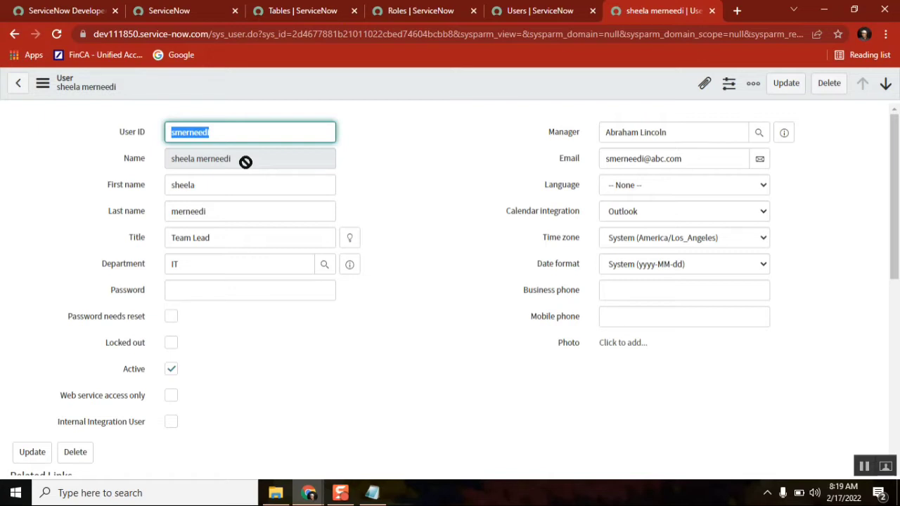
Impersonate the pasted user via the System Administrator menu and collapse Self-Service in her navigator
click(169, 10)
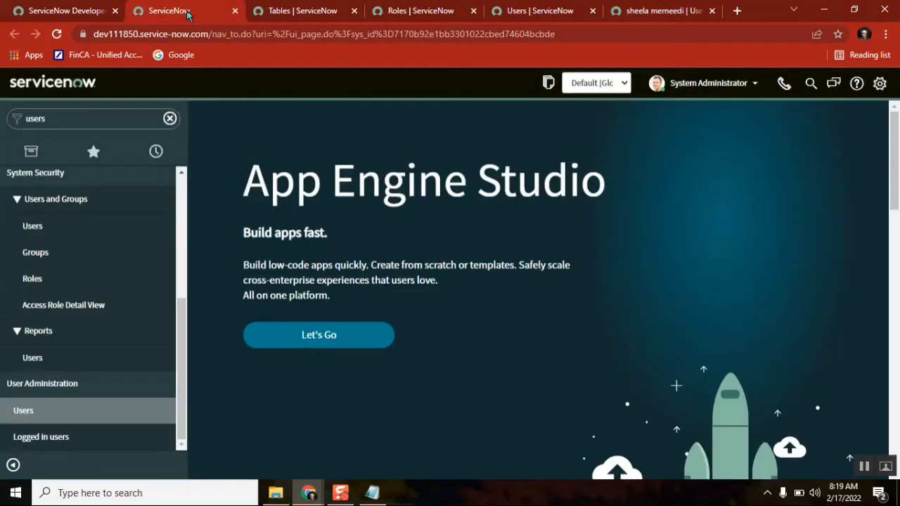
click(702, 86)
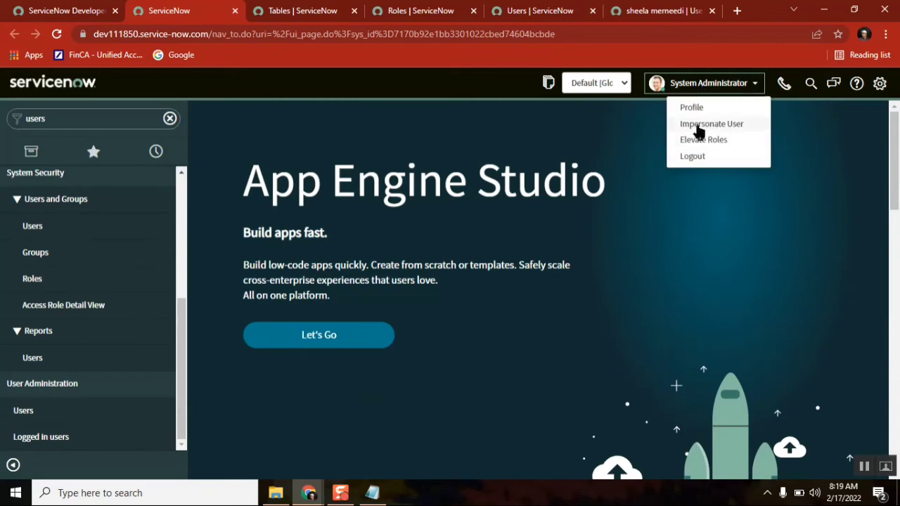
click(698, 124)
click(424, 134)
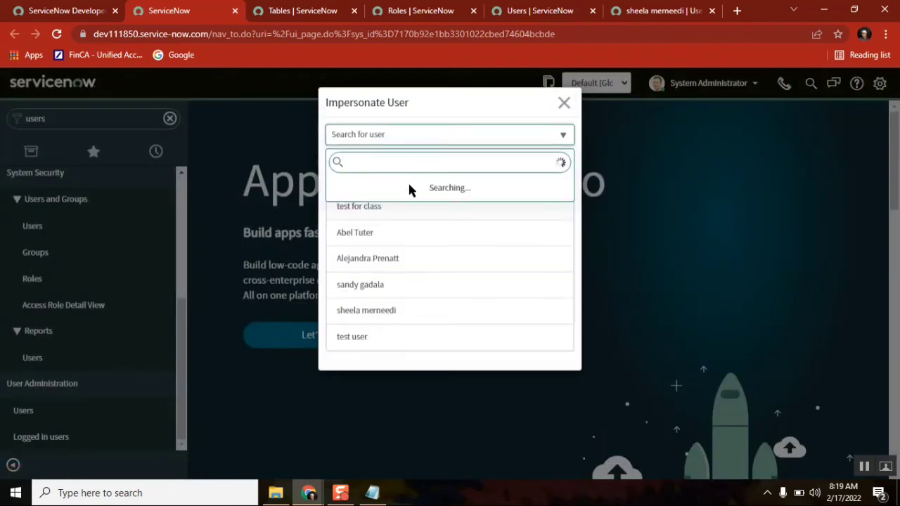
key(ctrl+v)
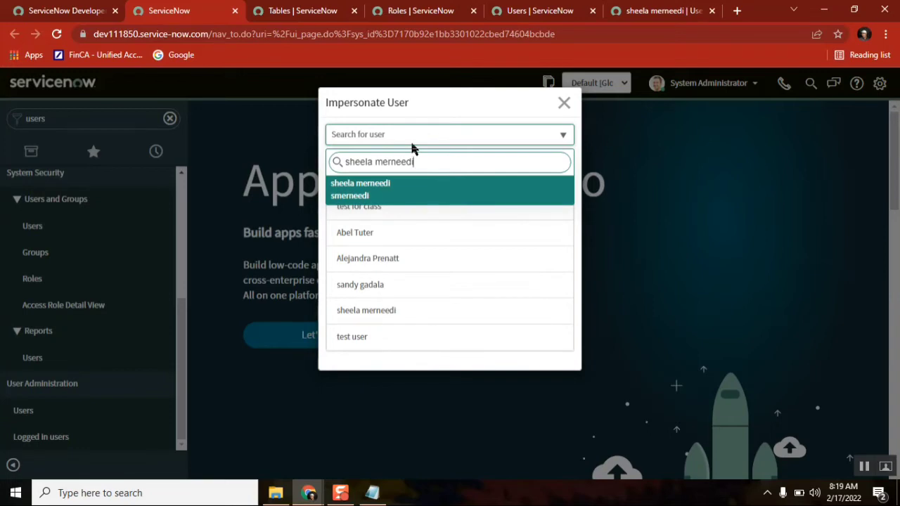
click(393, 188)
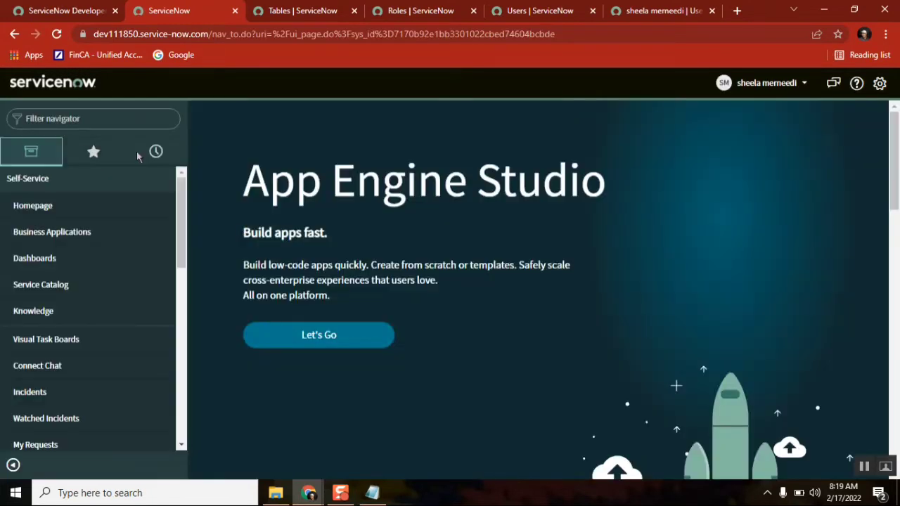
click(32, 184)
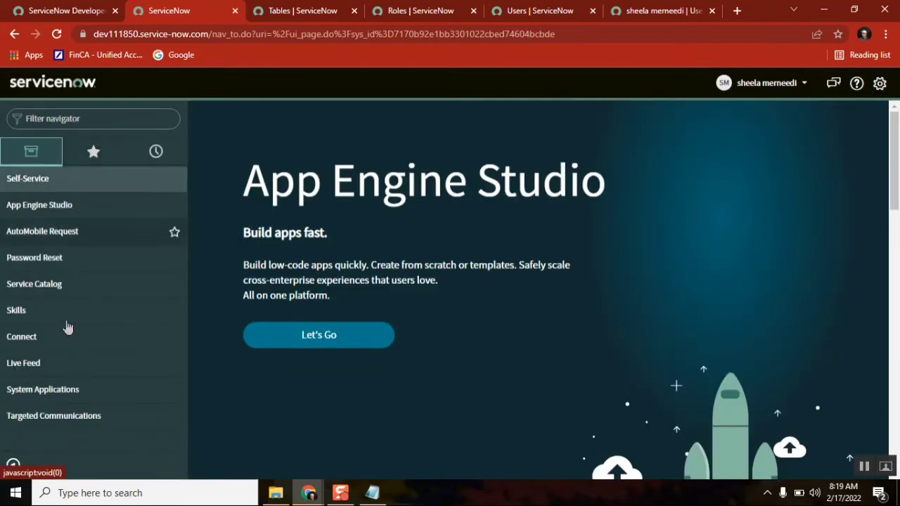
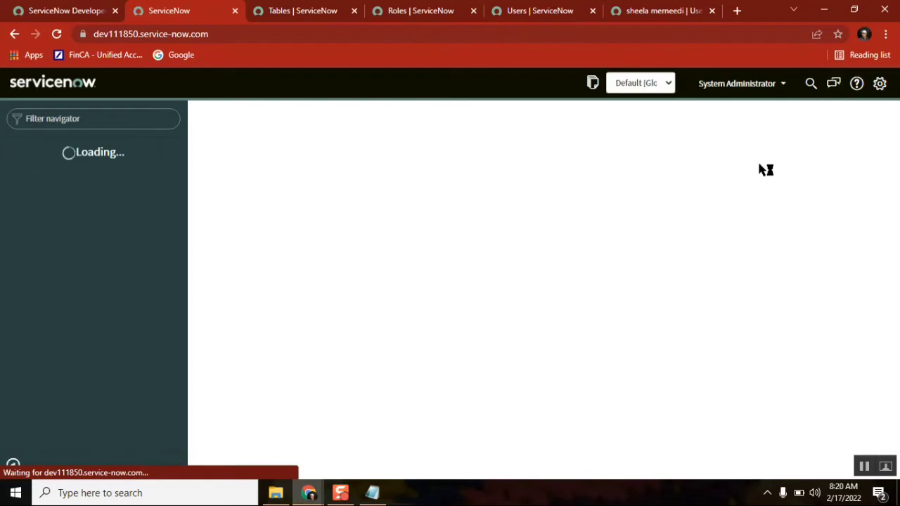
Switch to the browser tab showing the user record of the IT department's Team Lead
click(640, 11)
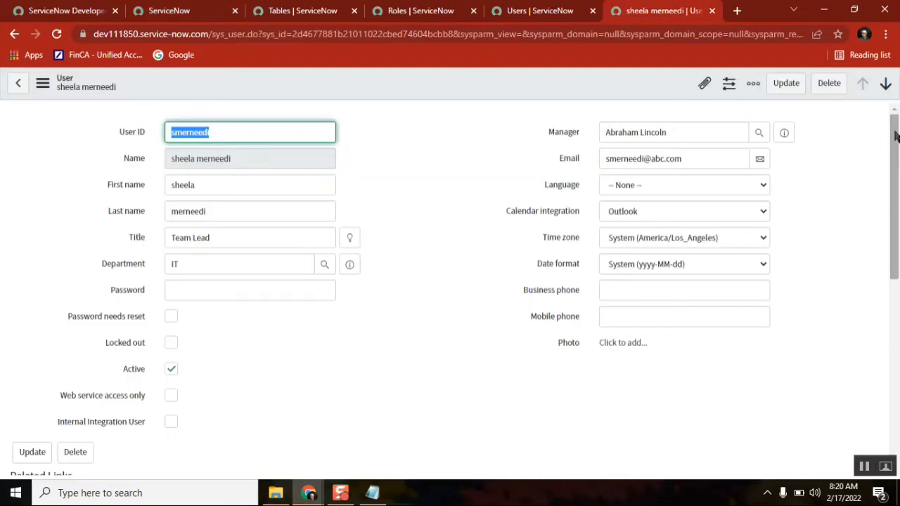
Add the itil role to the team lead's Roles related list, save, and dismiss the role-added messages
drag(896, 141, 898, 405)
click(87, 186)
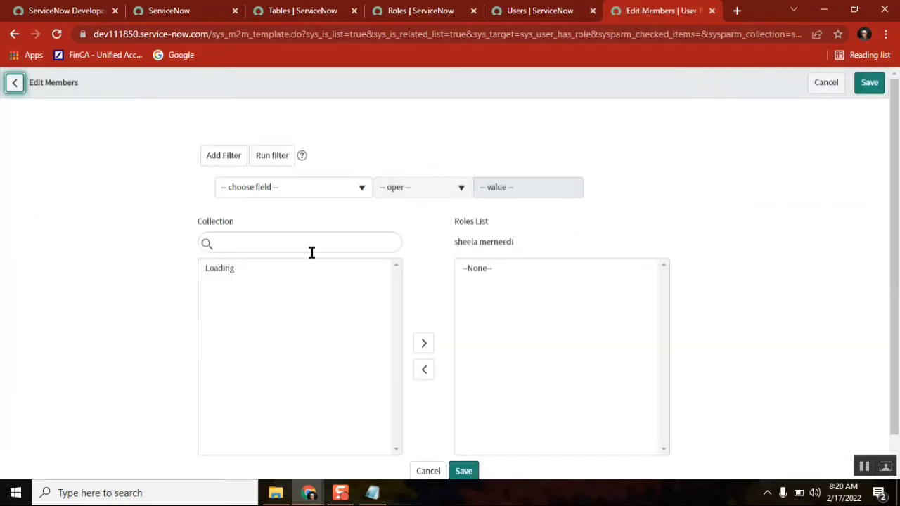
click(268, 235)
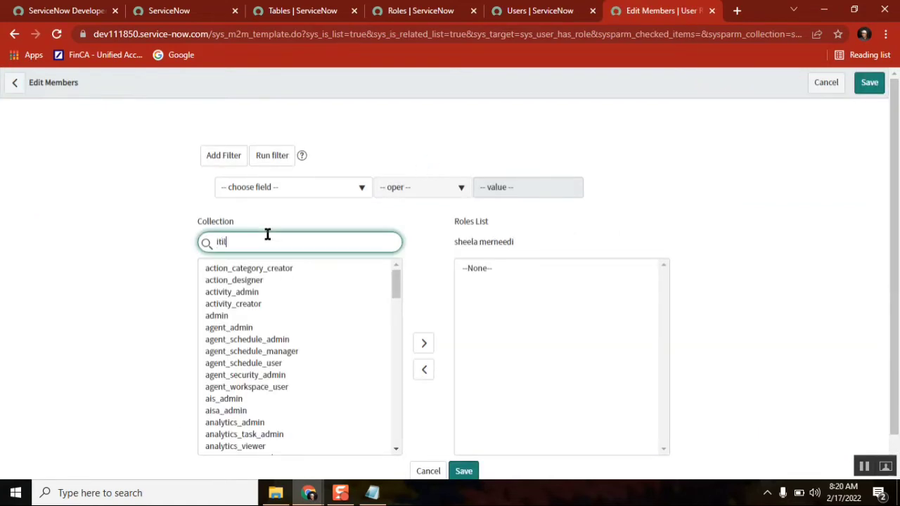
click(214, 272)
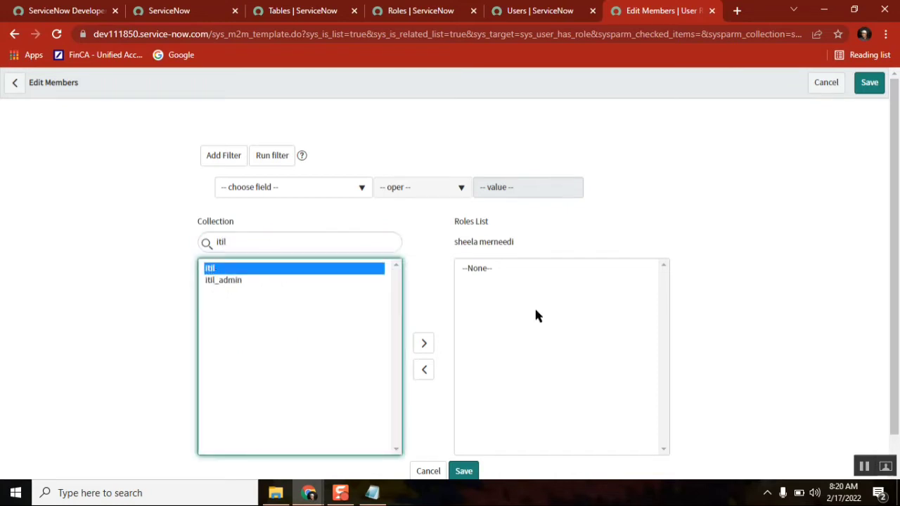
click(419, 344)
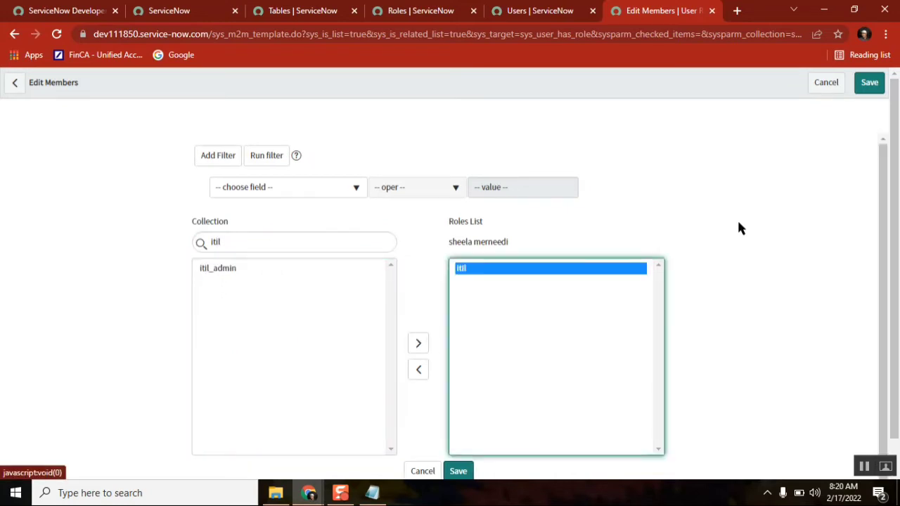
click(870, 83)
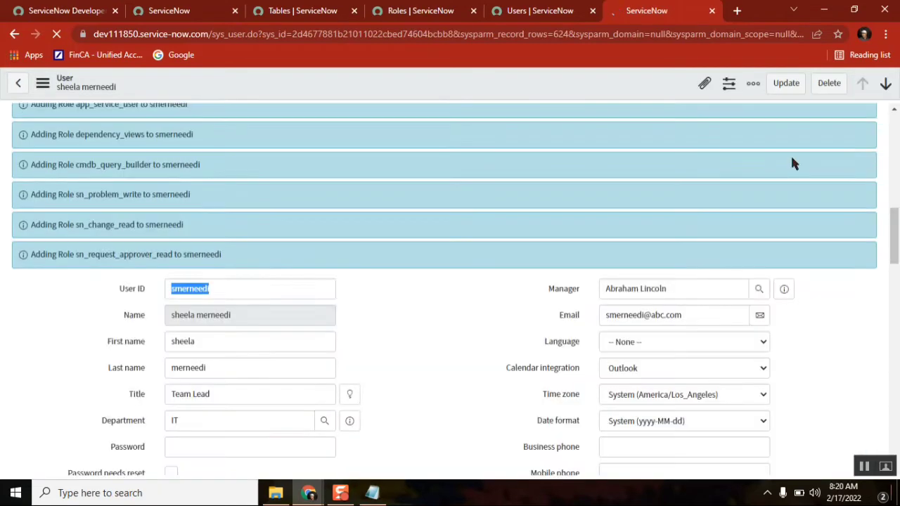
drag(895, 236, 895, 140)
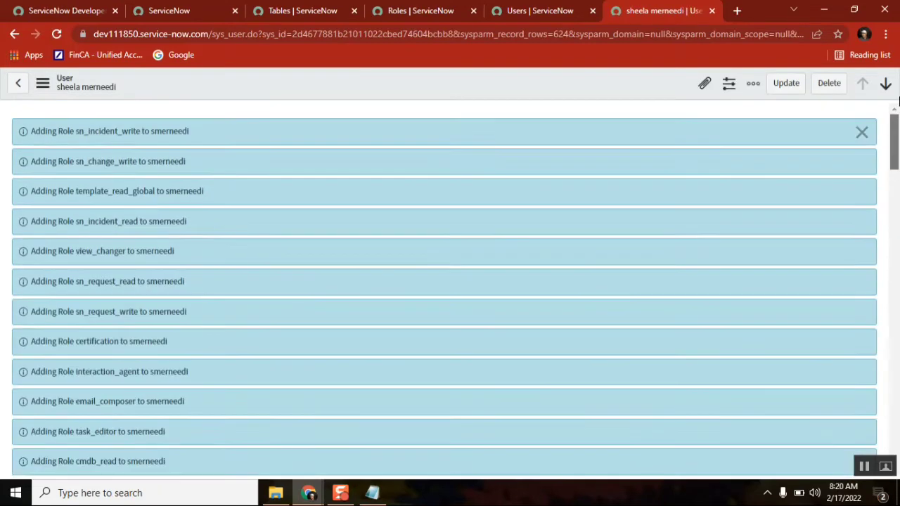
click(862, 132)
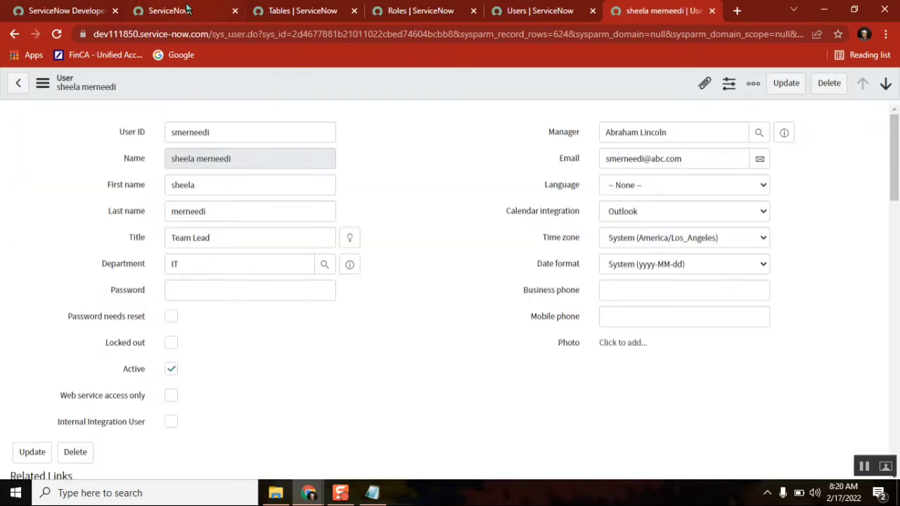
From the administrator account menu, impersonate the team lead user found by pasted search
click(181, 11)
click(699, 83)
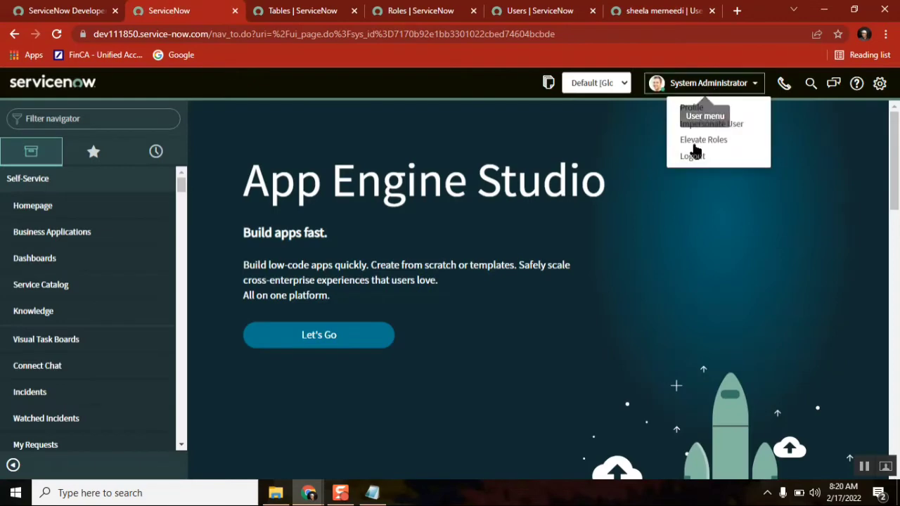
click(693, 121)
click(381, 138)
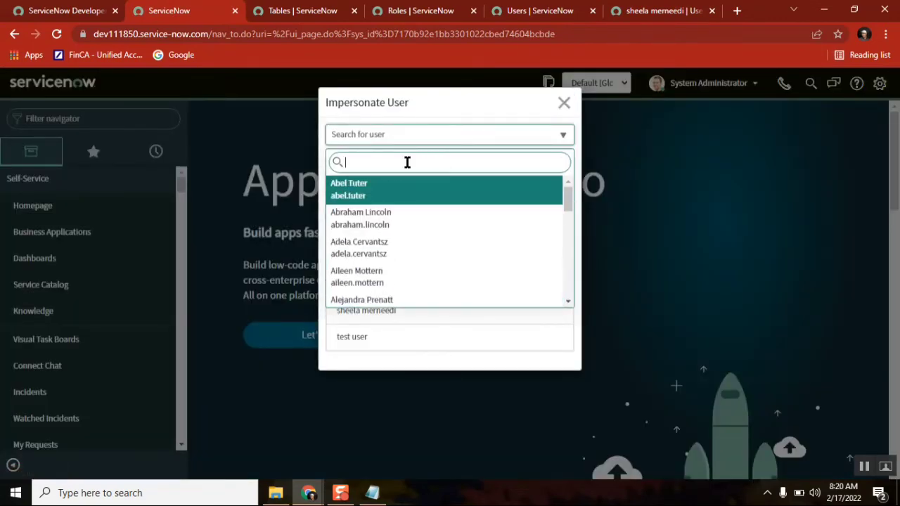
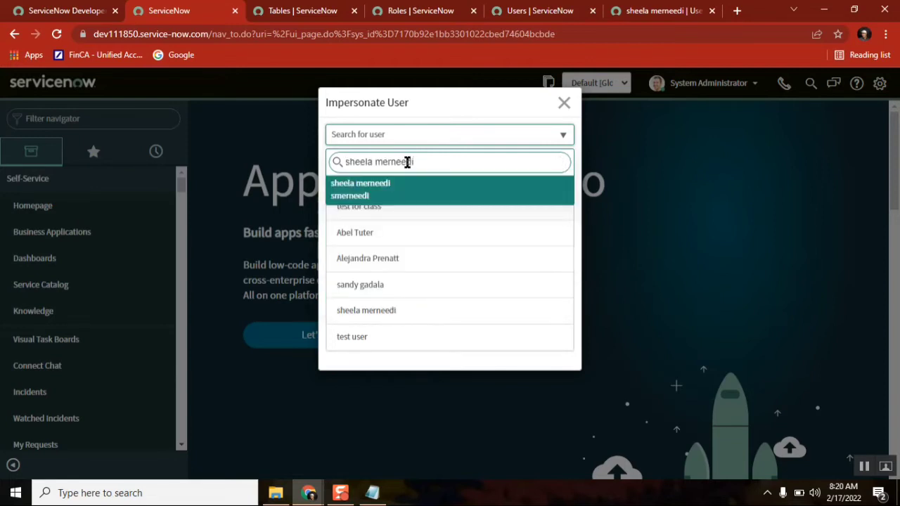
click(392, 189)
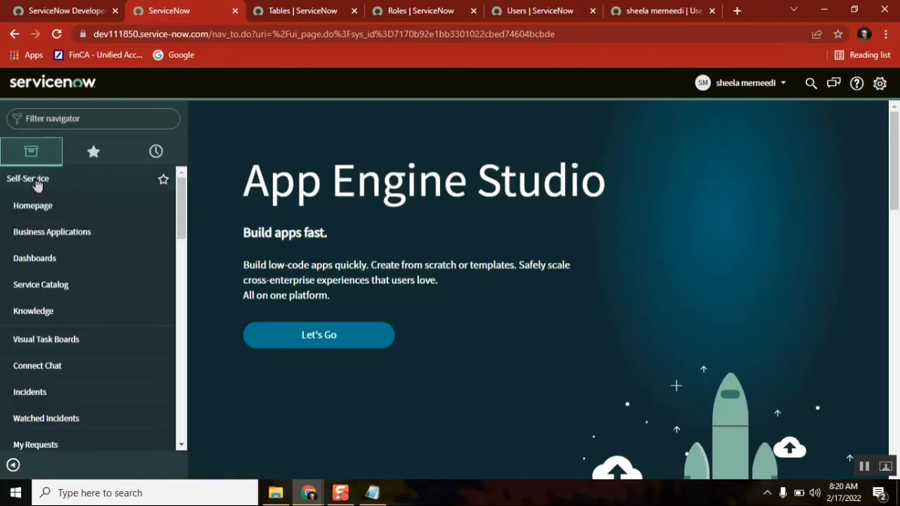
Collapse Self-Service, expand Service Level Management in the navigator, then bring up the class notes
click(37, 184)
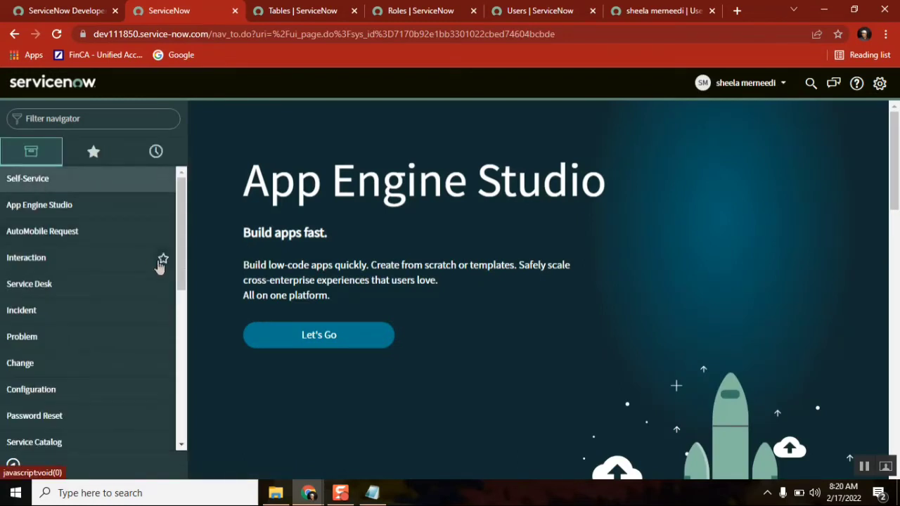
drag(181, 221, 186, 254)
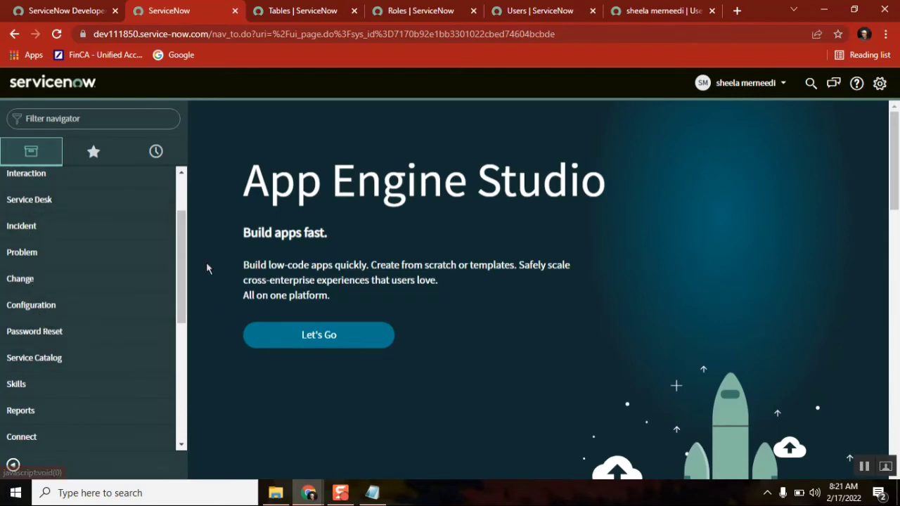
drag(185, 249, 180, 371)
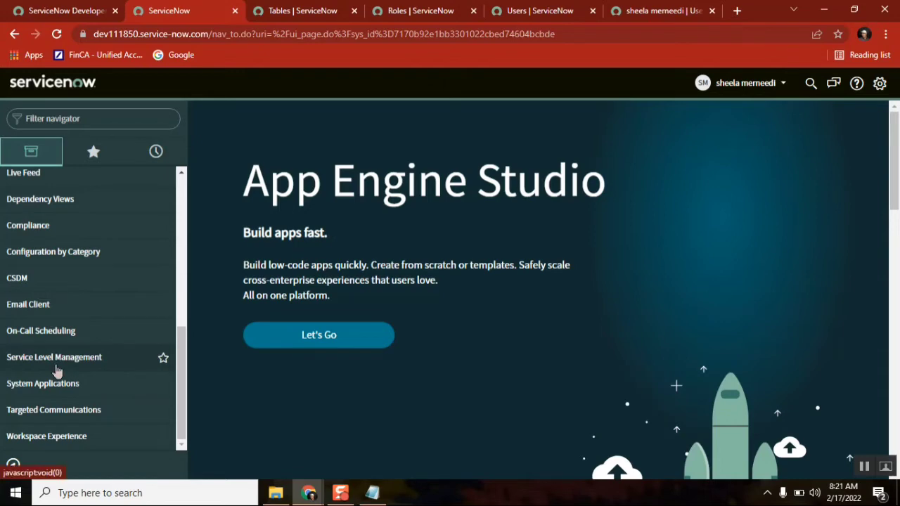
click(56, 366)
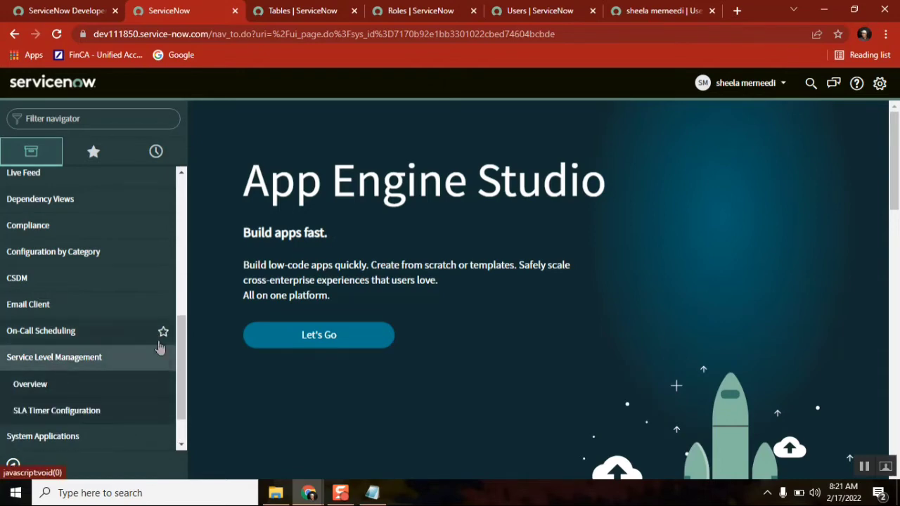
scroll(179, 384, down, 2)
drag(179, 384, 184, 212)
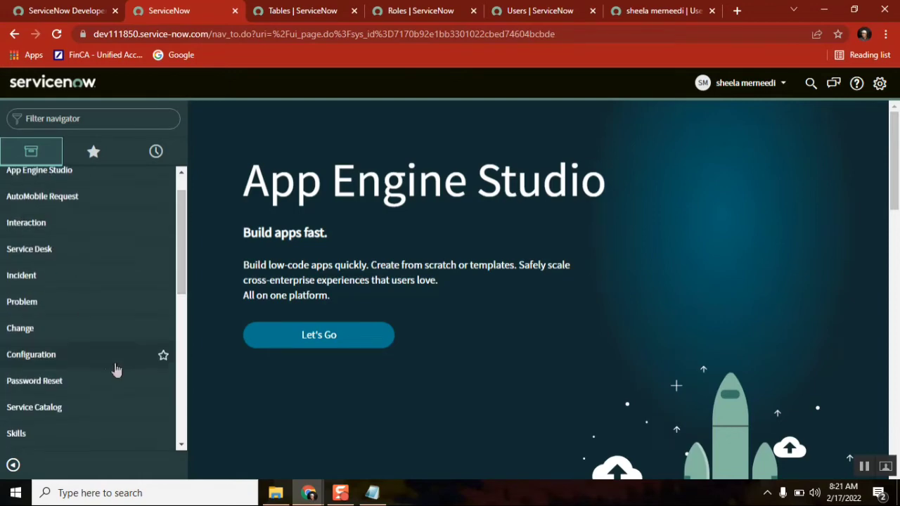
click(373, 493)
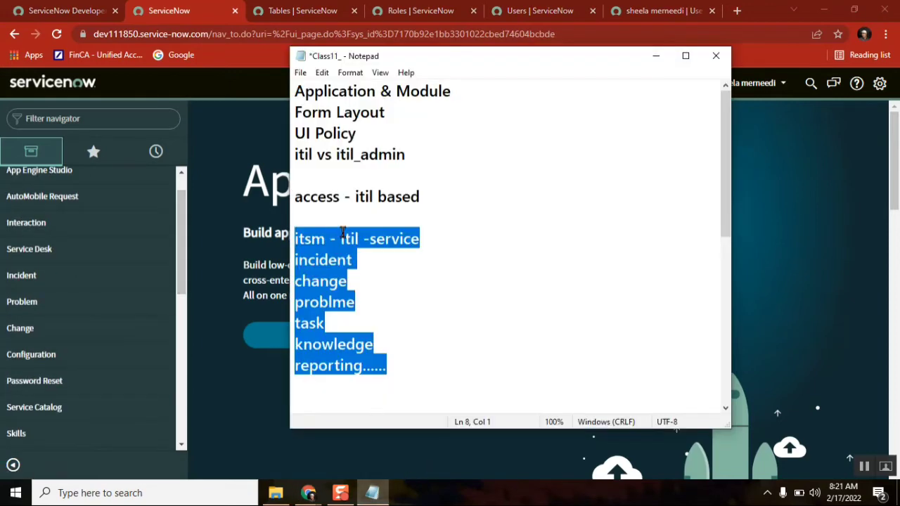
Highlight the 'itil vs itil_admin' line in the notes, then return to the Roles list
double_click(303, 157)
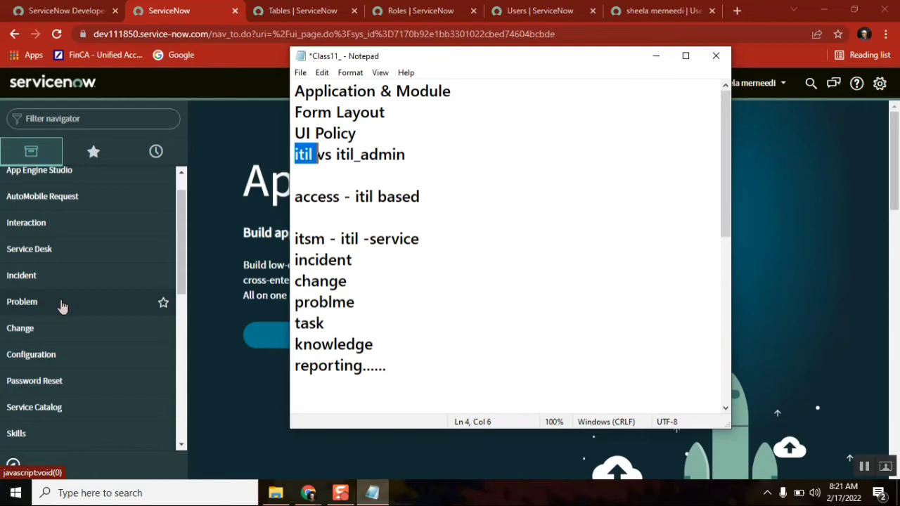
click(413, 156)
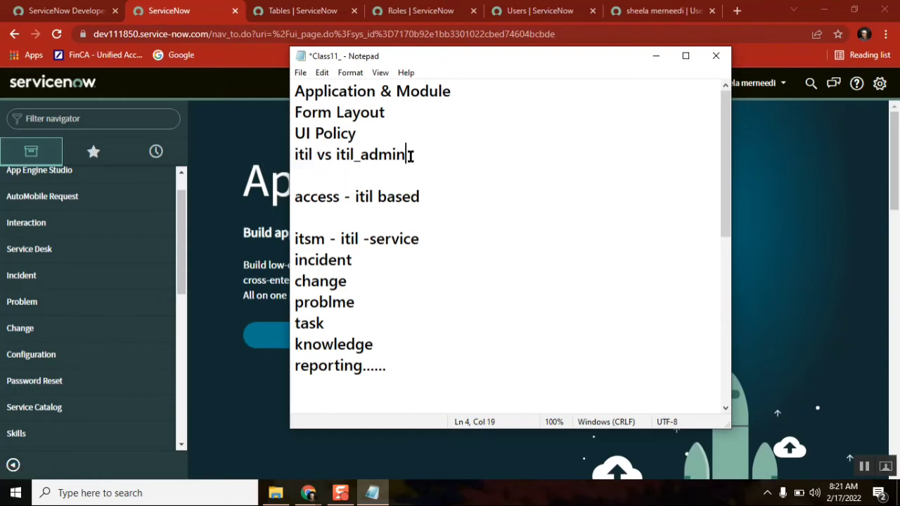
shift+click(296, 153)
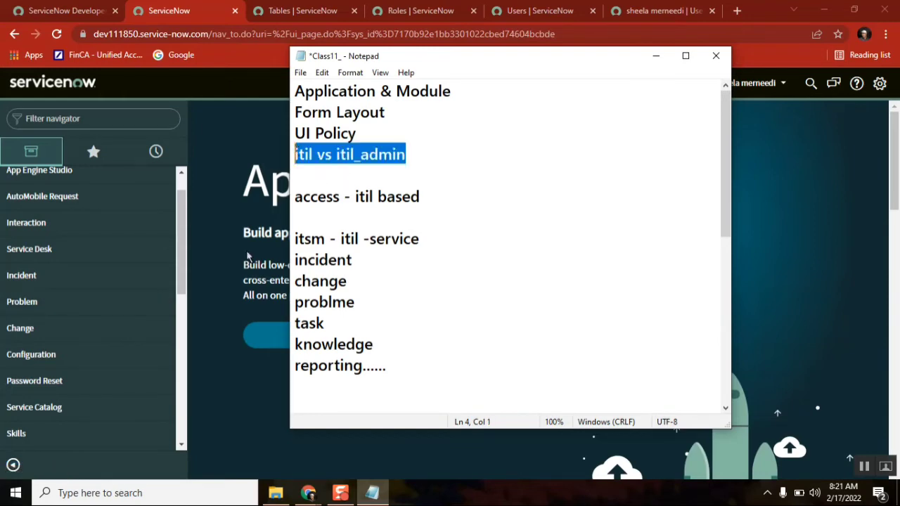
click(421, 16)
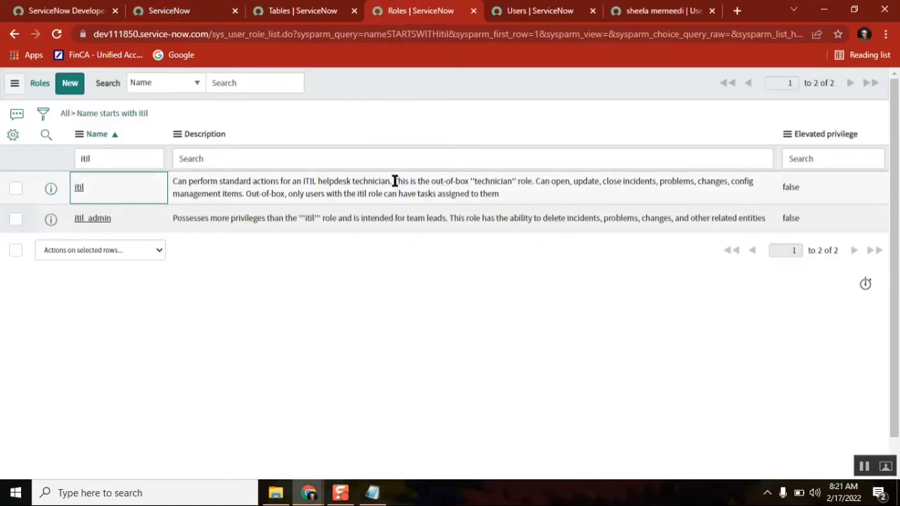
Highlight what the itil description lets users open, update and close, then return to the notes
drag(395, 181, 173, 182)
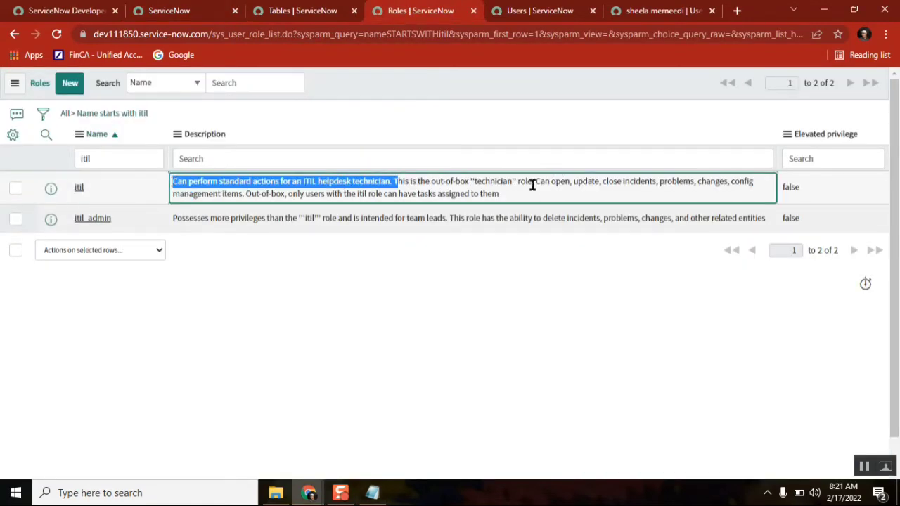
drag(533, 185, 386, 182)
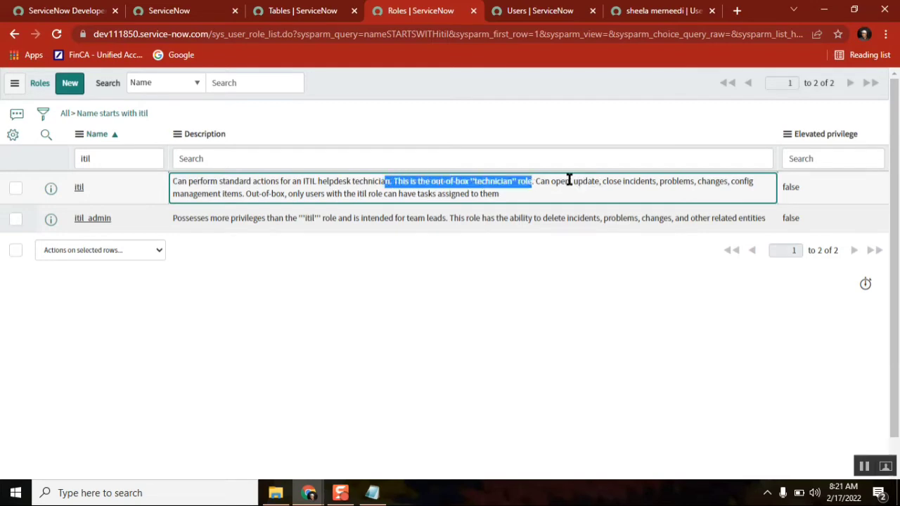
drag(551, 180, 724, 183)
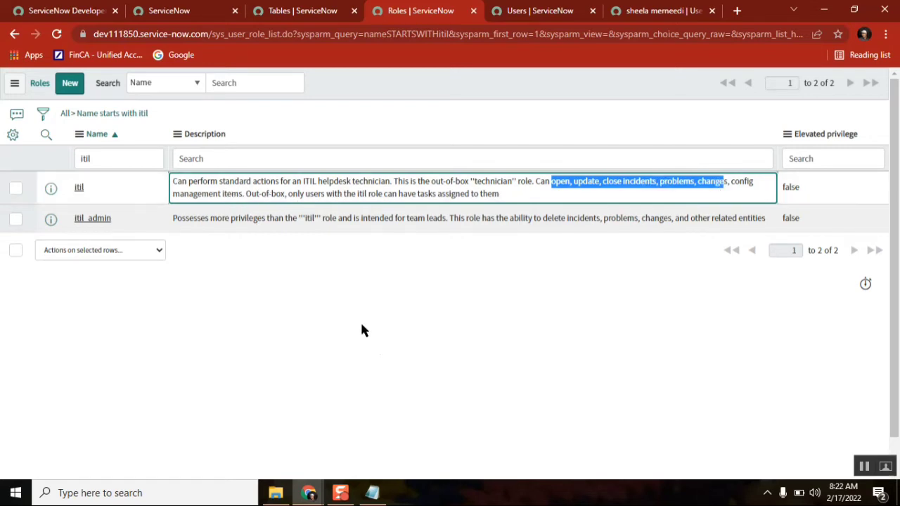
click(372, 493)
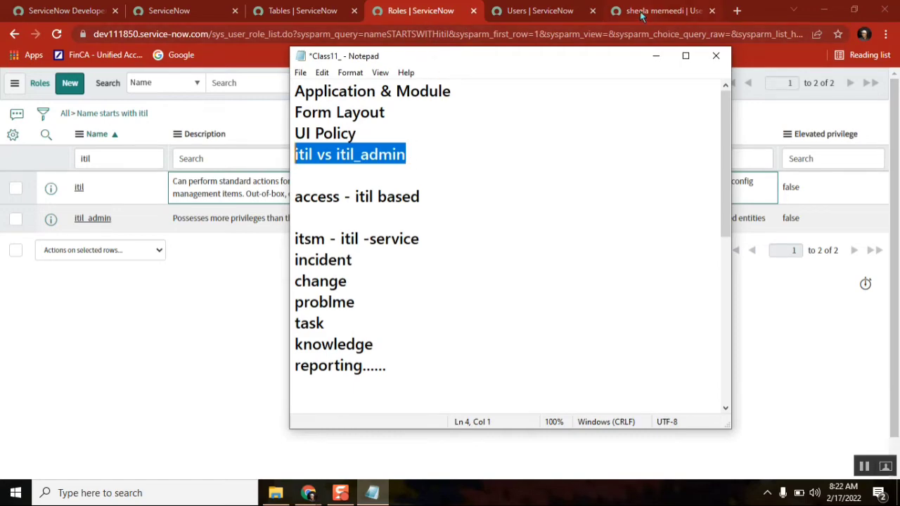
Load the Incident > Open list of 111 active incidents, then bring the notes forward
click(182, 13)
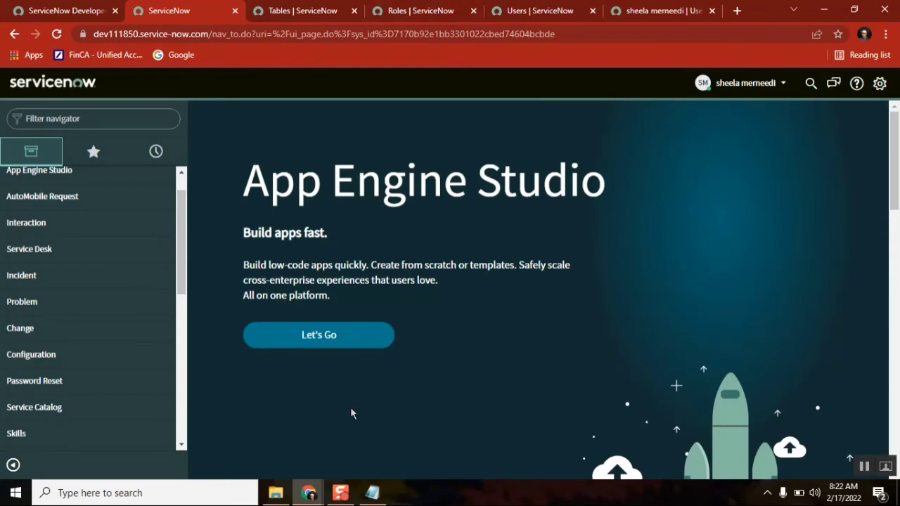
click(33, 277)
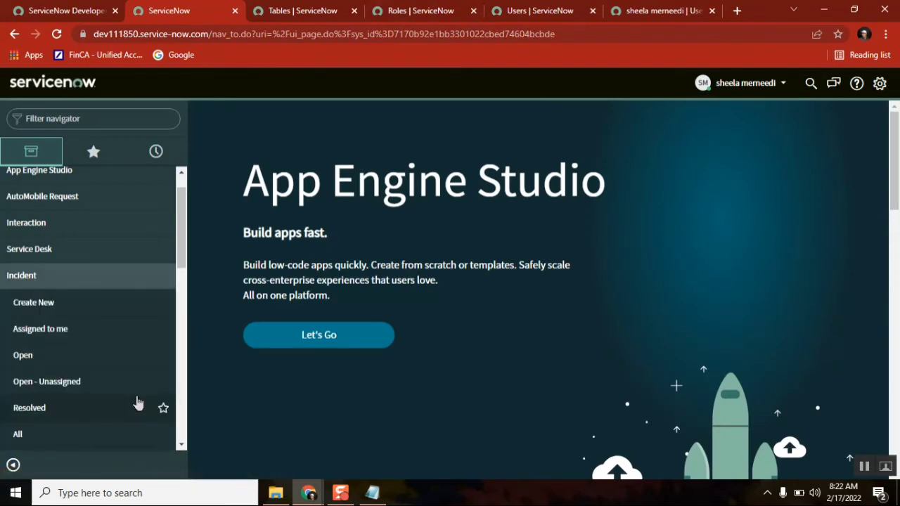
click(38, 354)
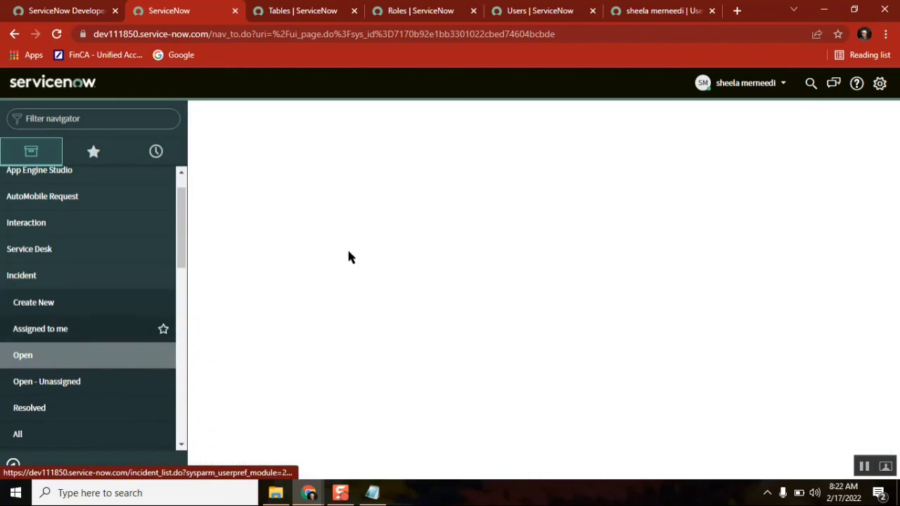
click(380, 498)
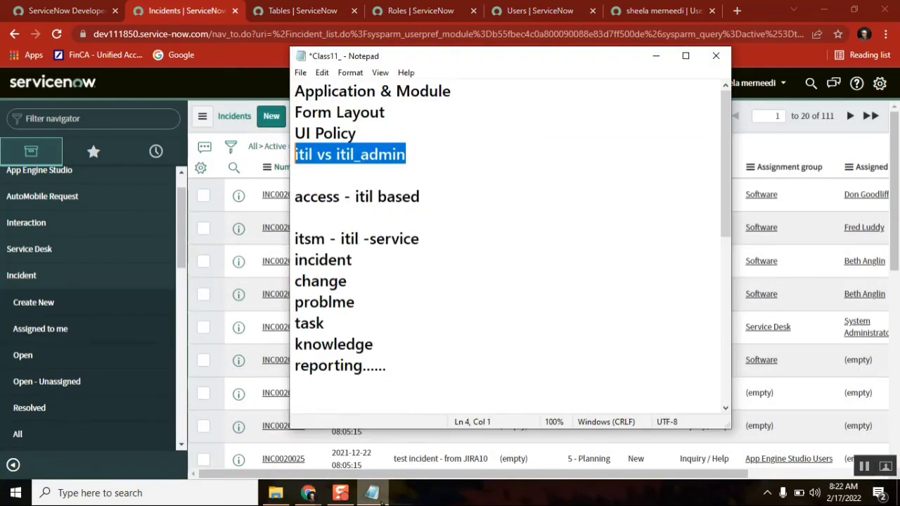
Below the reporting line, add a 'CRUD' heading followed by 'create read update delete'
double_click(364, 197)
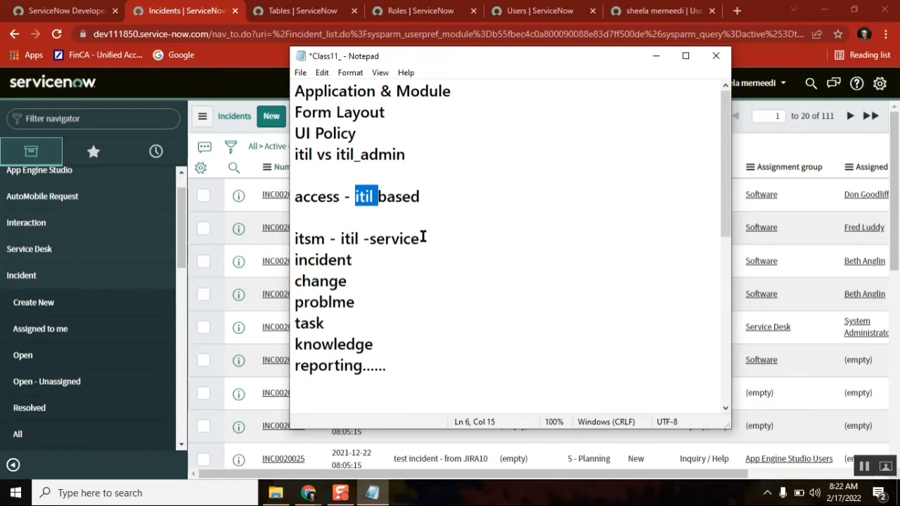
click(427, 195)
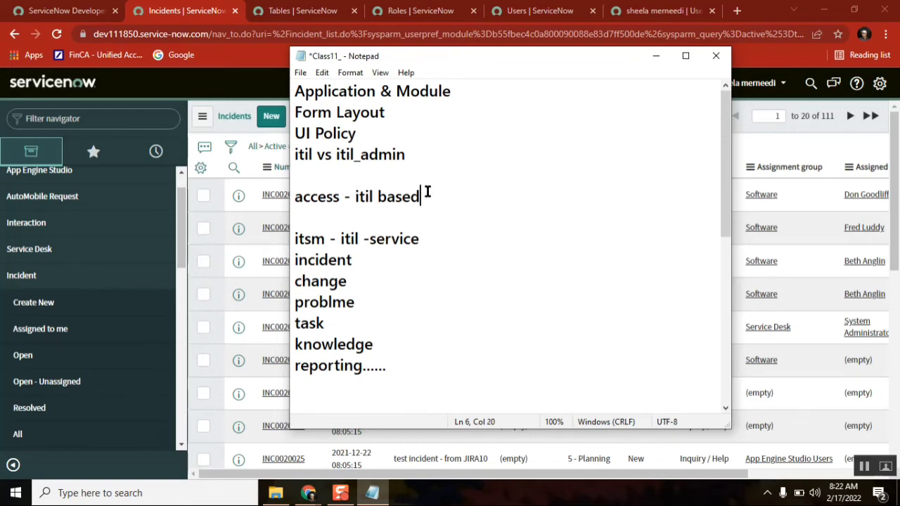
click(401, 365)
key(Return)
key(Return)
key(Return)
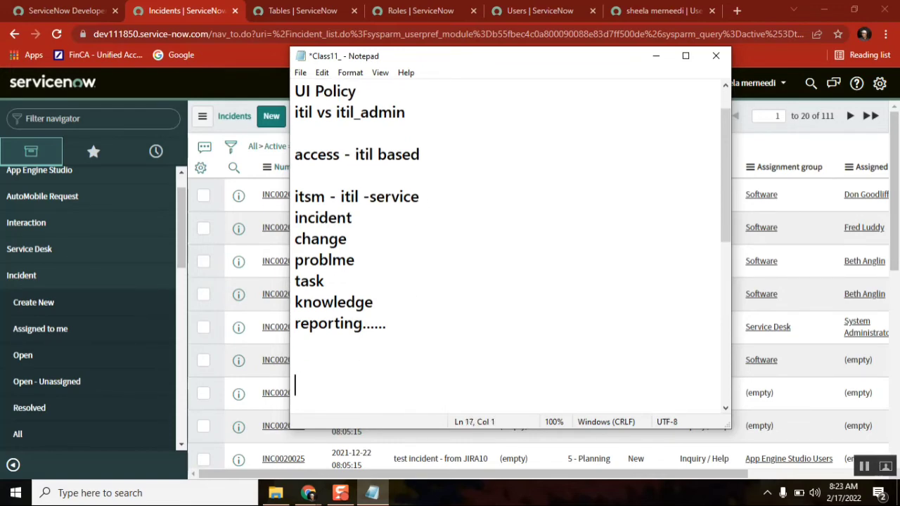
key(Return)
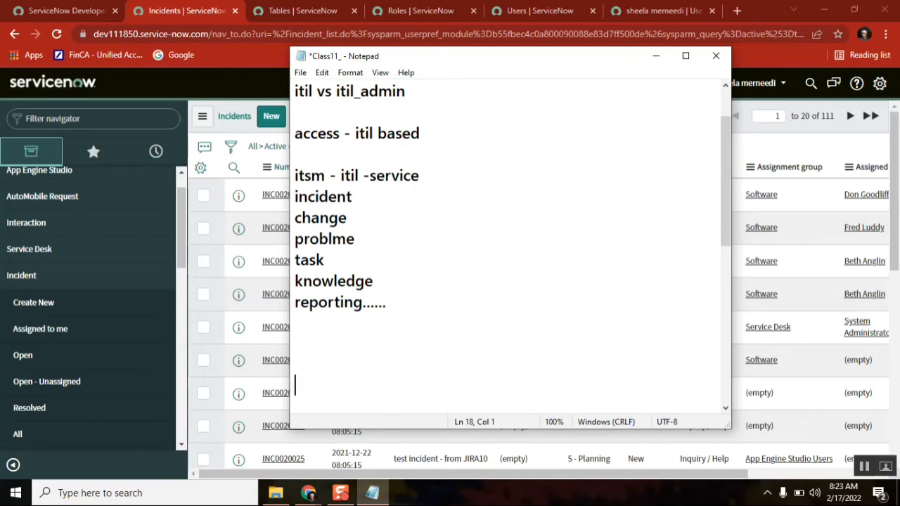
key(Return)
text(CRUS)
key(BackSpace)
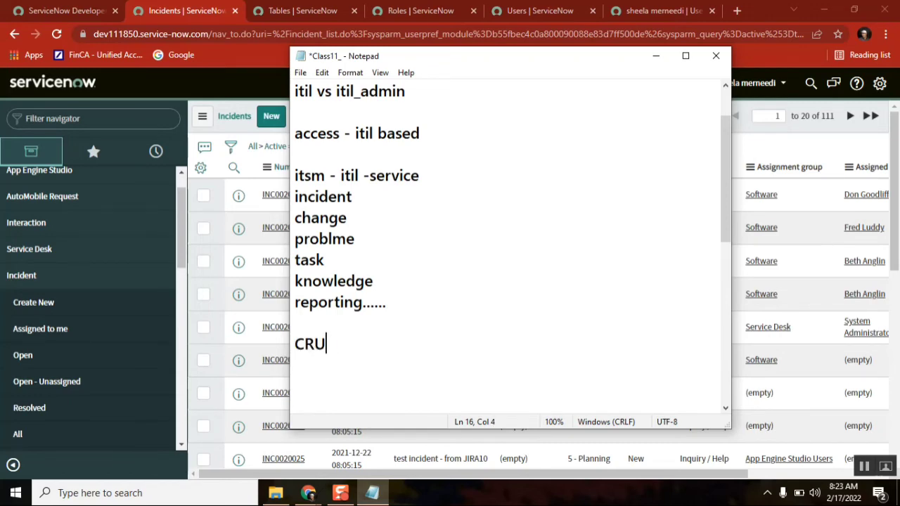
text(R)
key(BackSpace)
text(D)
key(Return)
text(create rea)
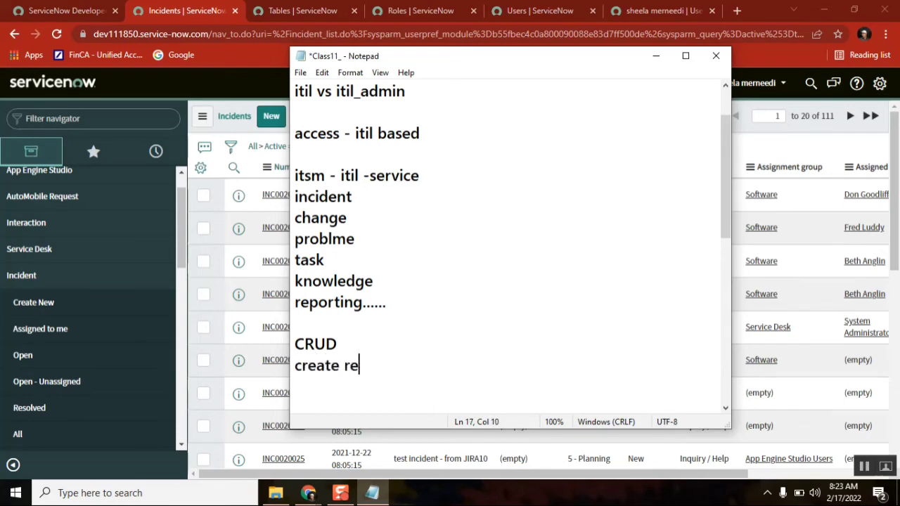
text(d update )
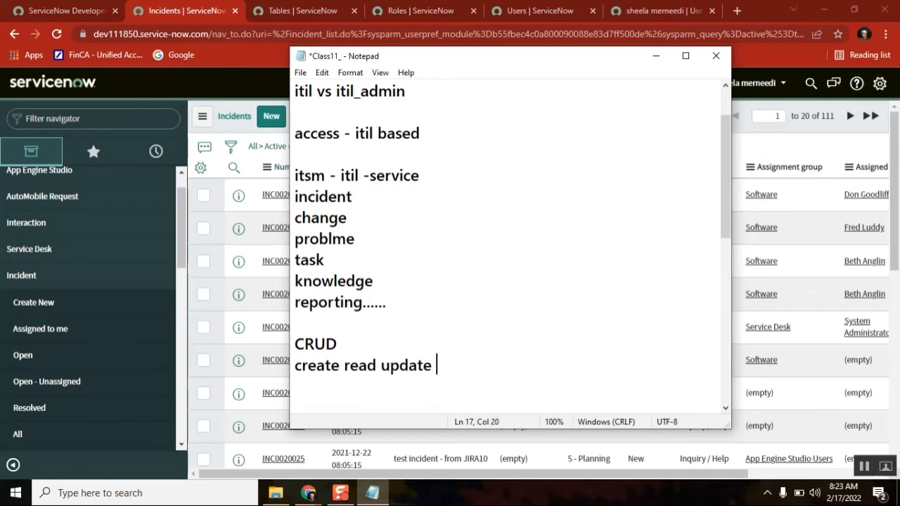
text(delete)
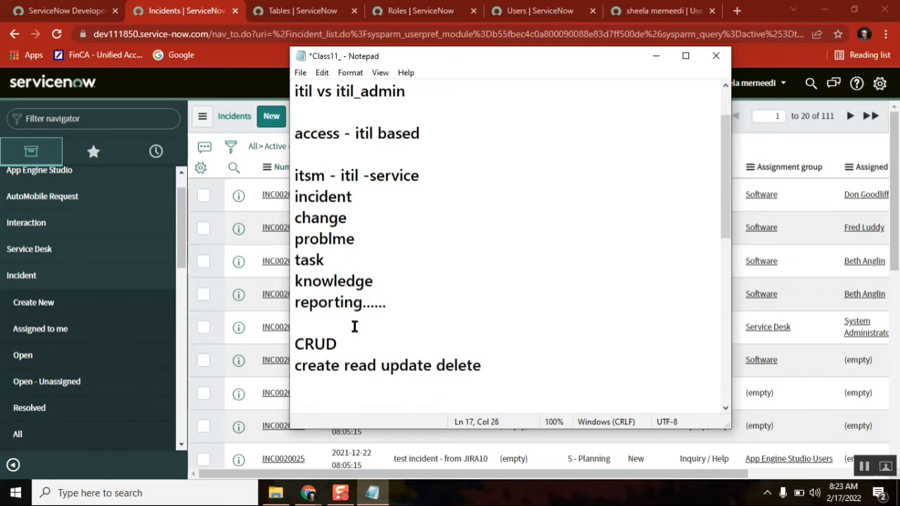
Highlight create, read, update and delete in turn, then return to the incident list
double_click(318, 367)
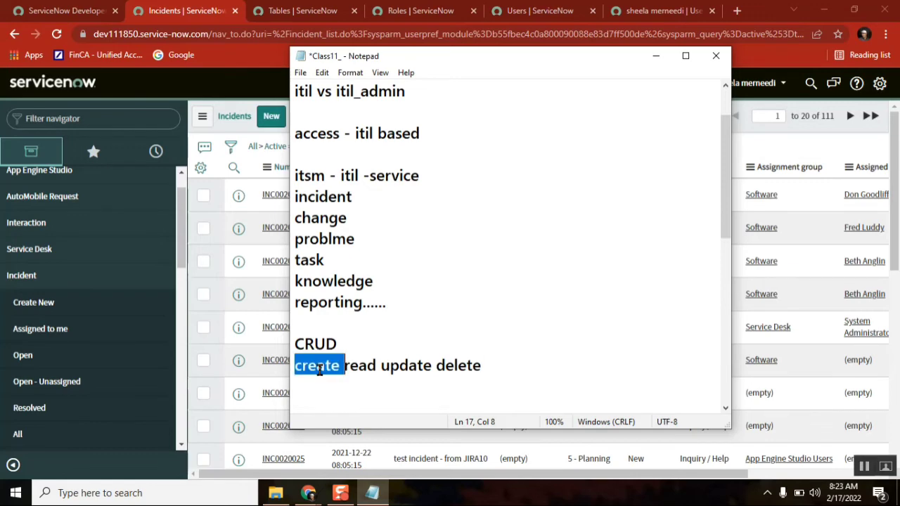
click(299, 93)
double_click(308, 367)
double_click(353, 364)
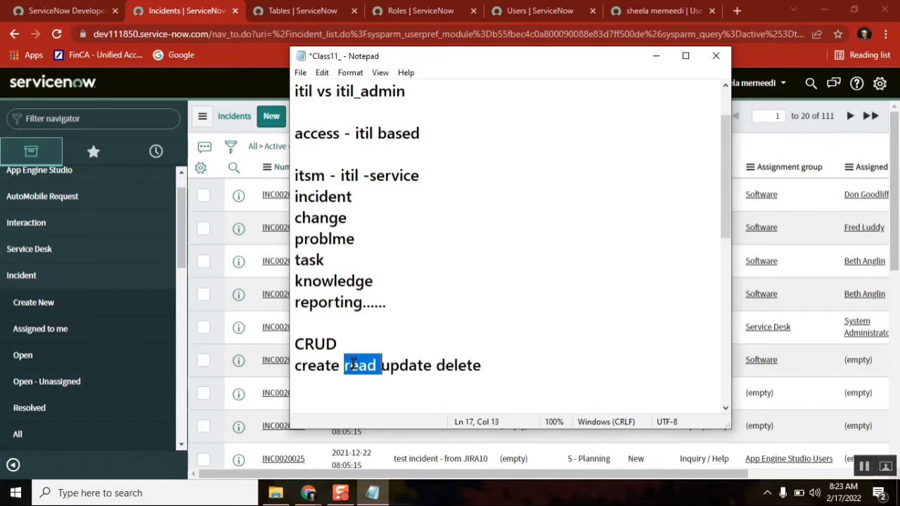
double_click(409, 365)
double_click(452, 366)
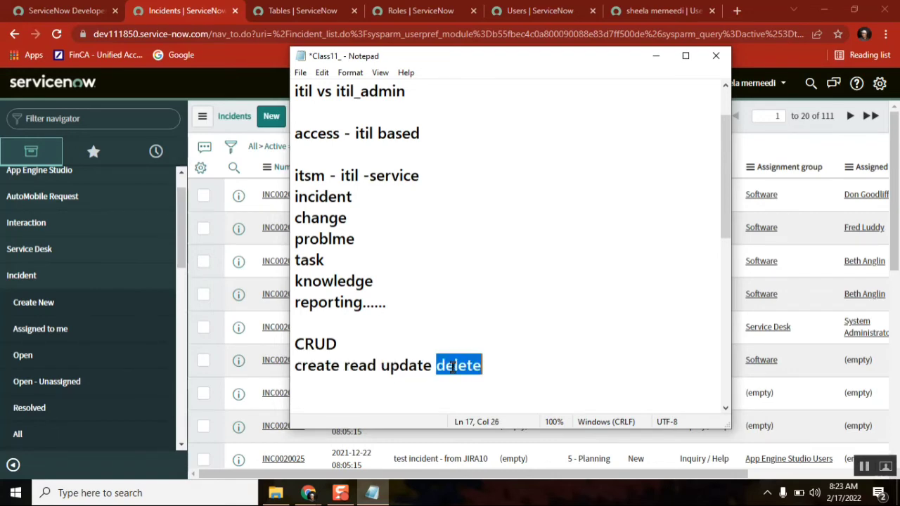
click(787, 133)
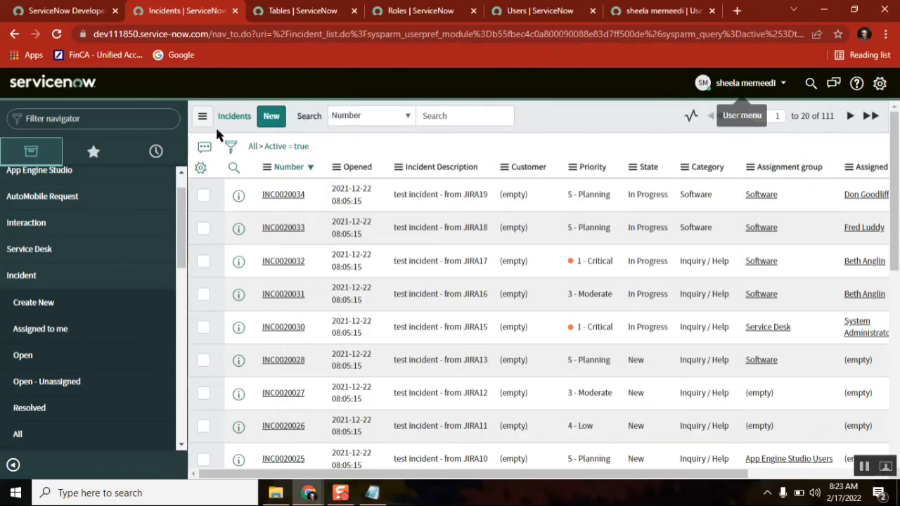
click(259, 119)
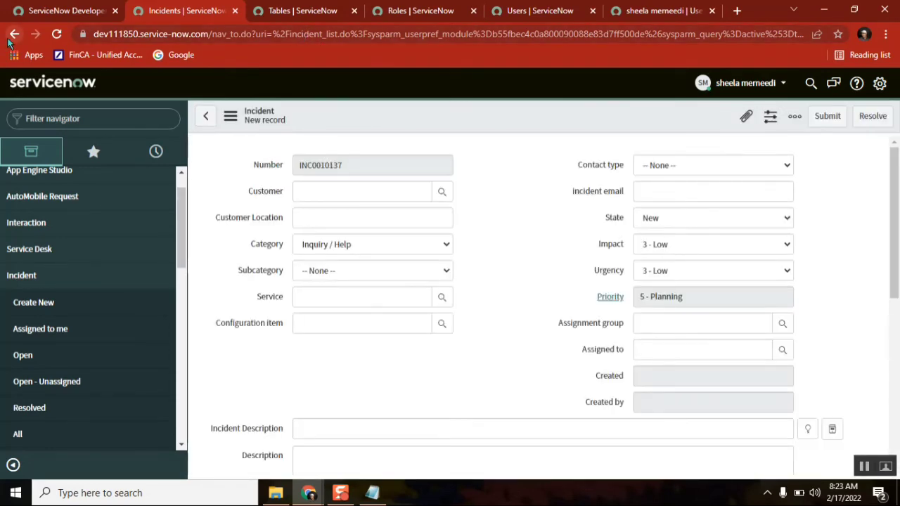
key(alt+Left)
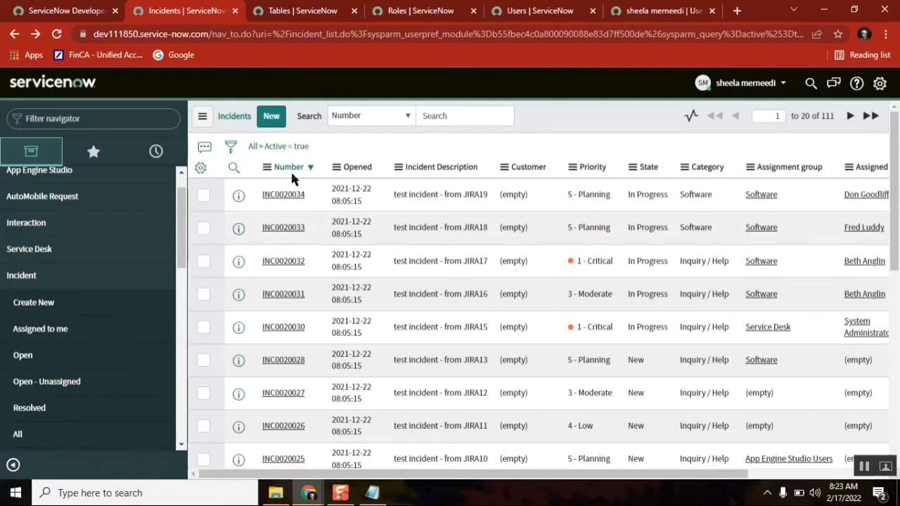
Set INC0020034's Customer to a user picked from the lookup, update, and reopen the incident
click(284, 201)
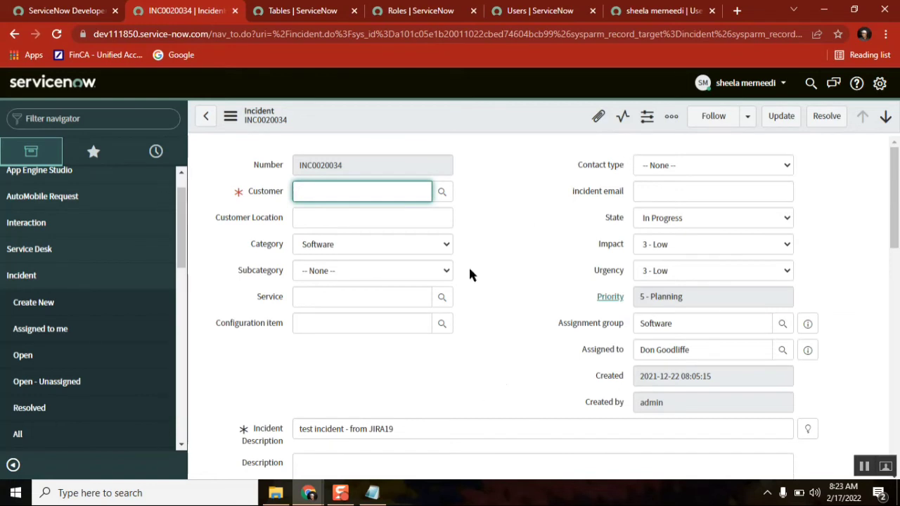
click(442, 192)
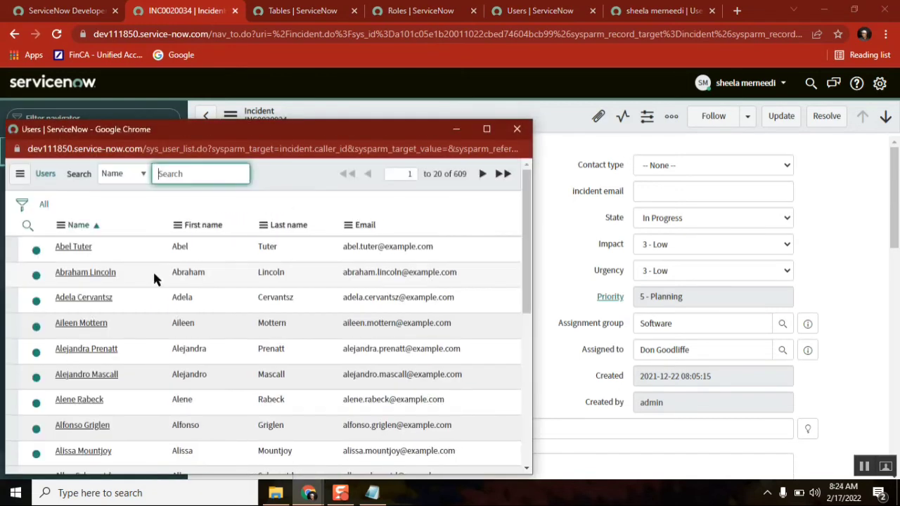
click(84, 274)
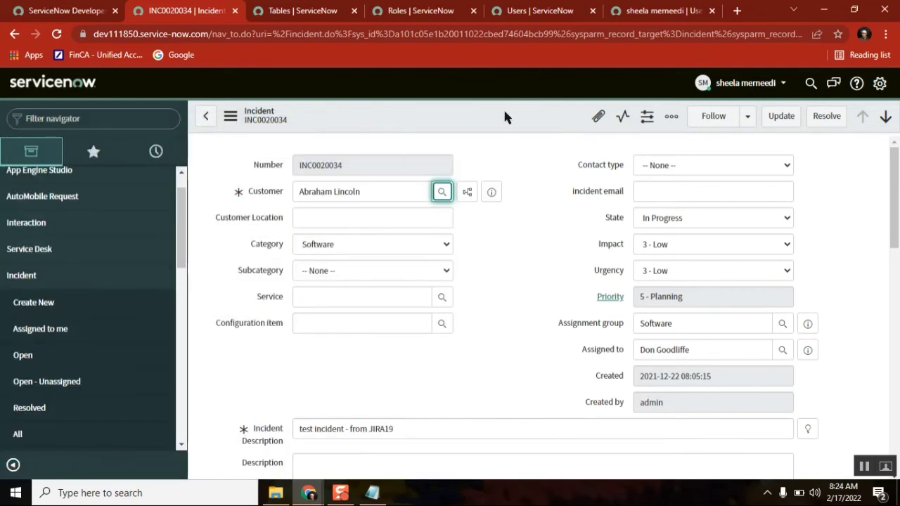
click(781, 116)
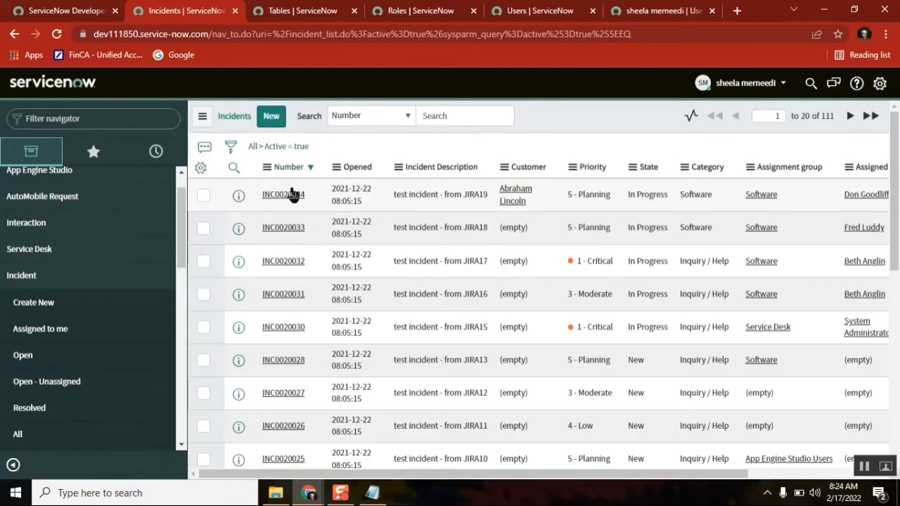
click(289, 195)
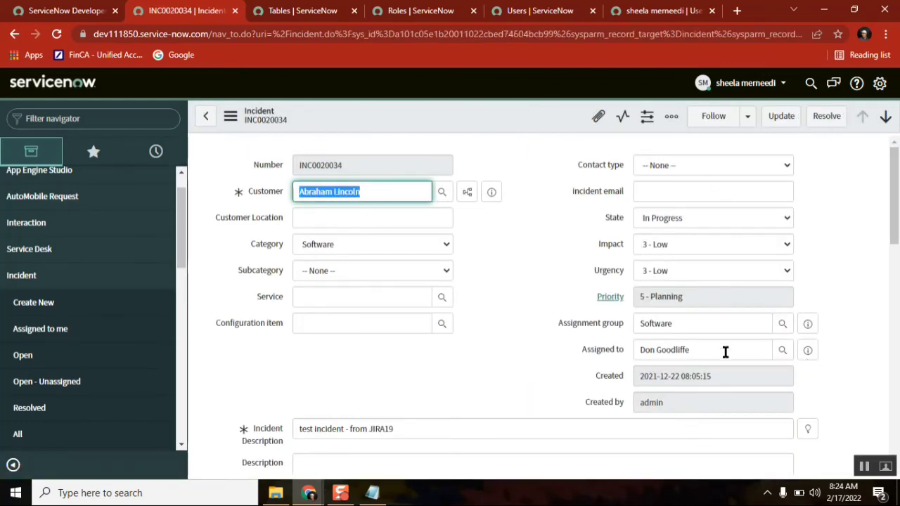
View the incident header's action menu, then return to the notes after the word incident
right_click(358, 119)
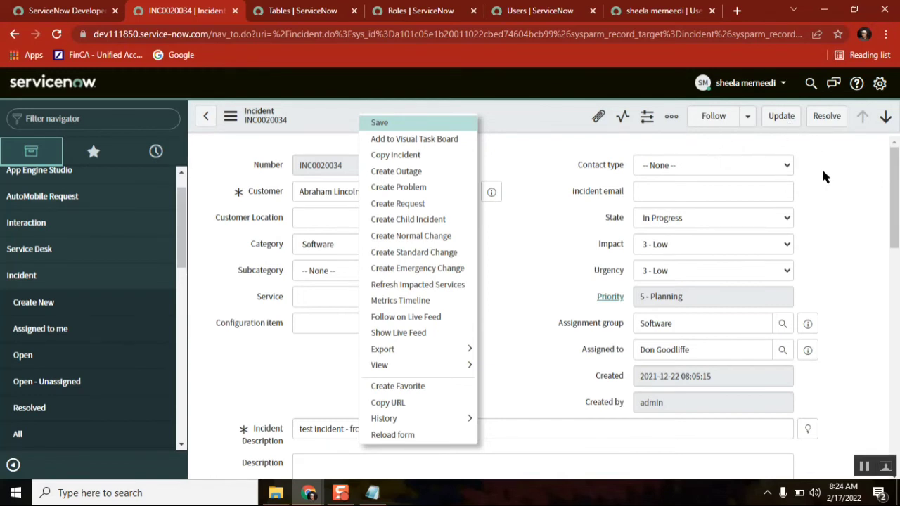
click(519, 121)
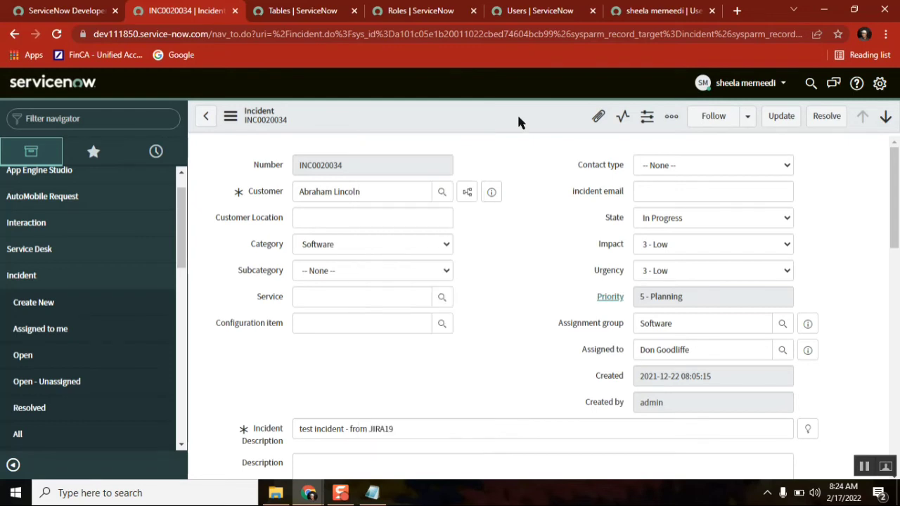
click(372, 493)
click(391, 199)
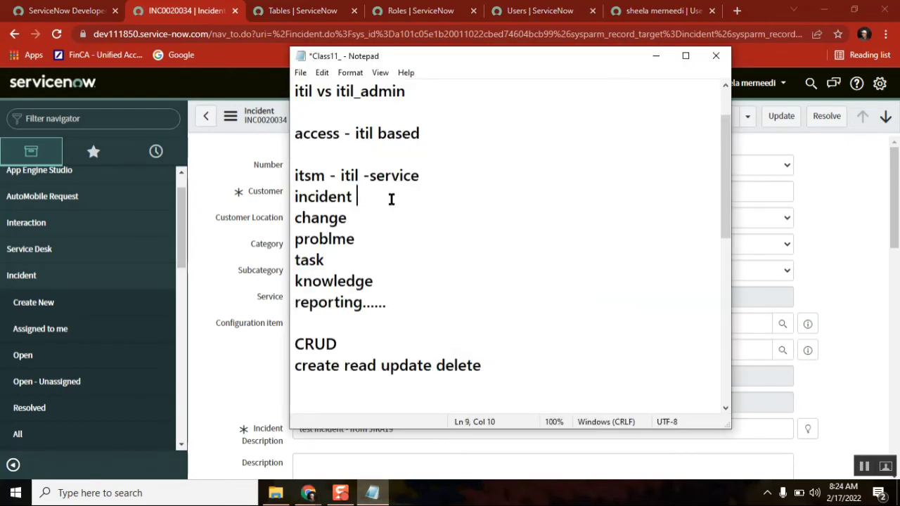
Highlight 'create read update', 'delete' and the itil/itil_admin heading in the notes, then return to INC0020034
drag(432, 365, 296, 371)
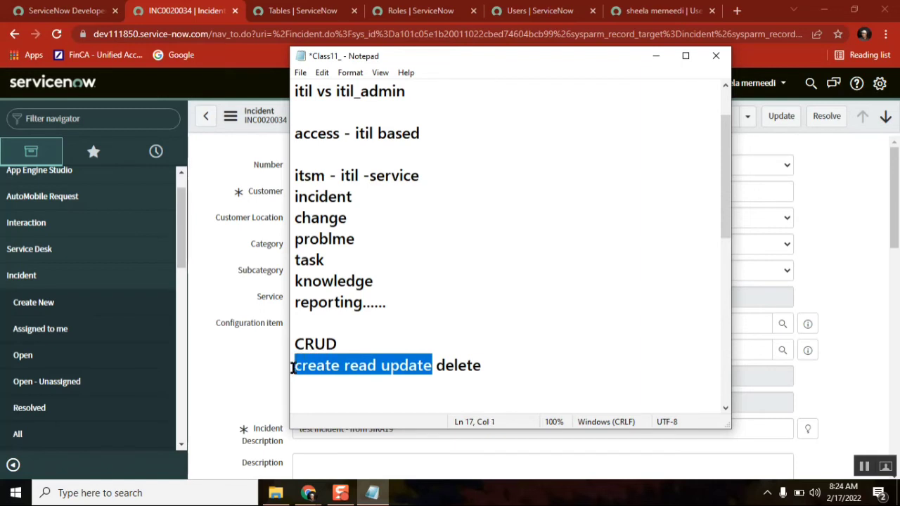
double_click(468, 365)
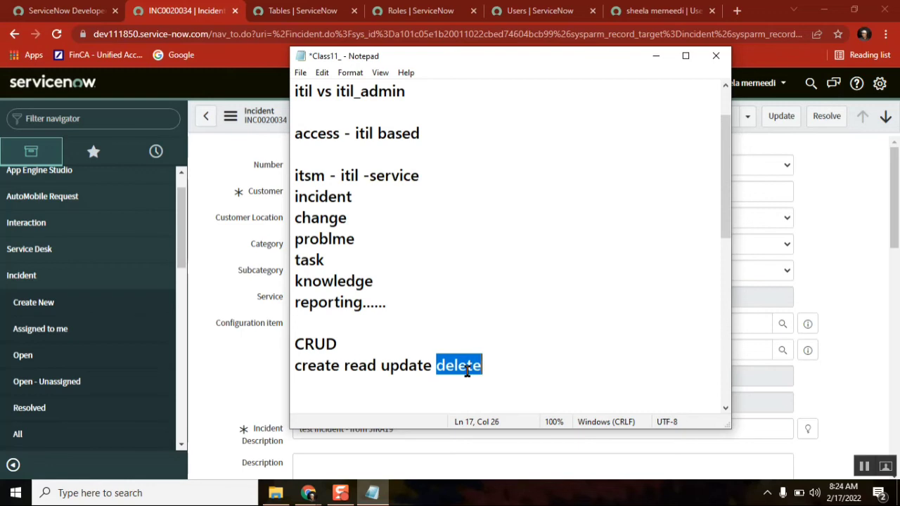
double_click(296, 91)
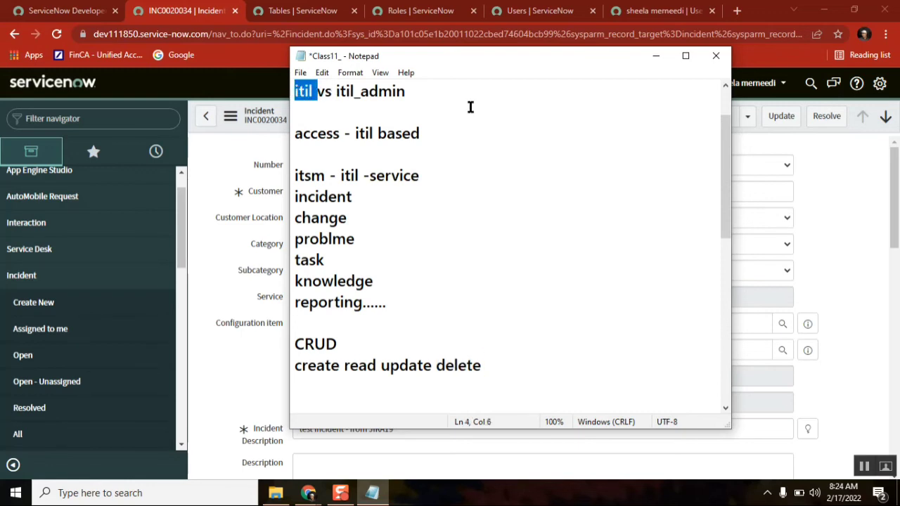
click(408, 90)
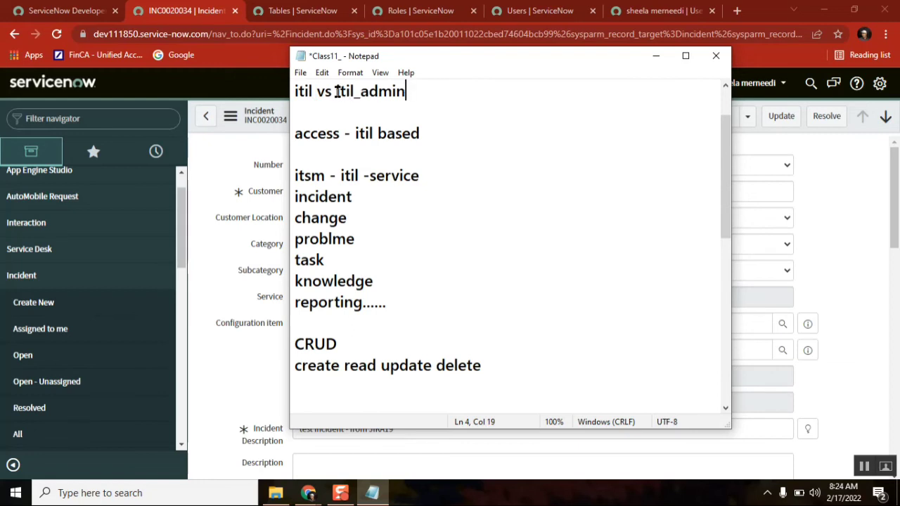
click(266, 178)
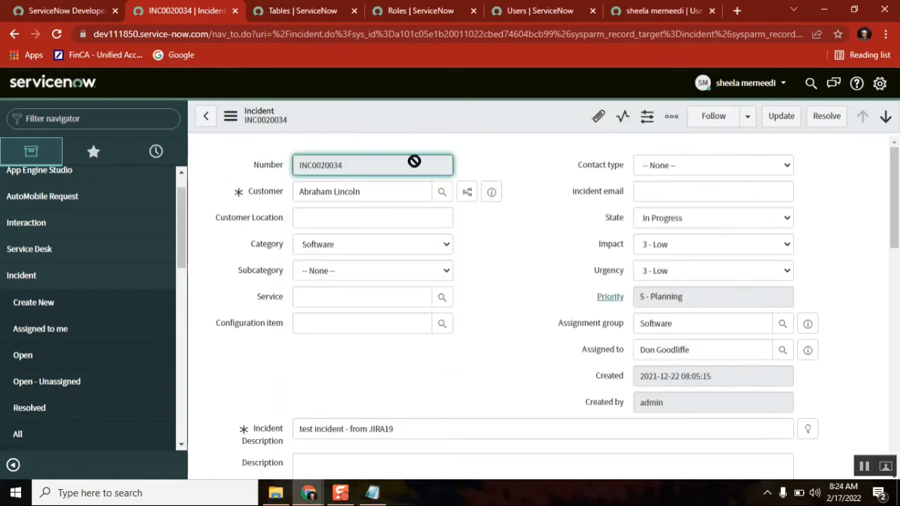
Duplicate the INC0020034 tab and end the impersonation to return as administrator
right_click(192, 11)
click(236, 103)
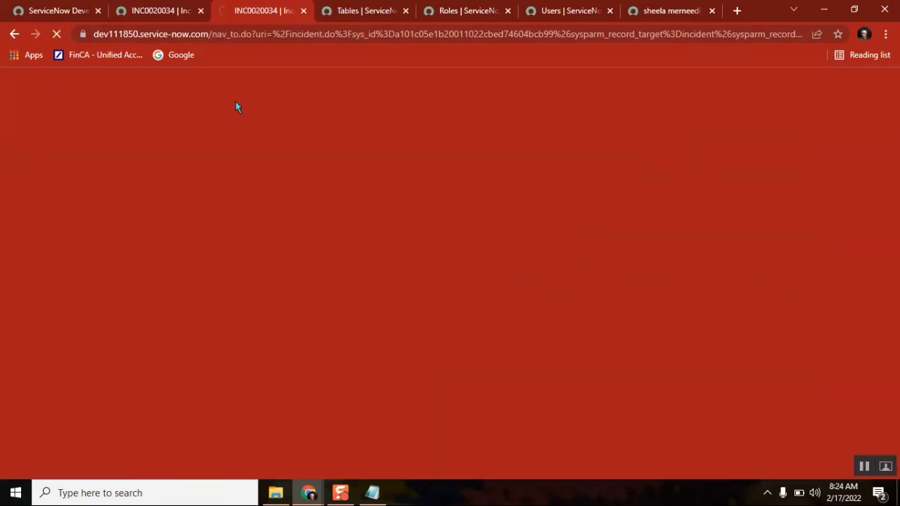
click(154, 11)
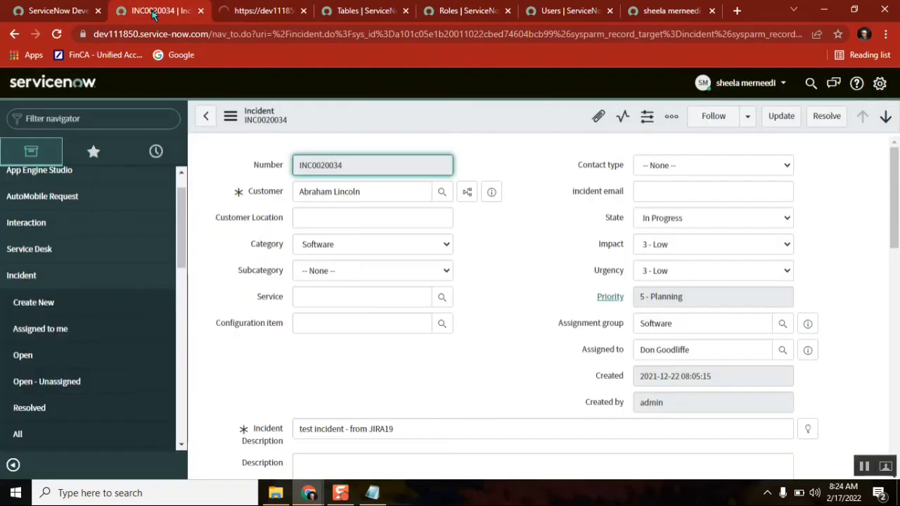
click(750, 83)
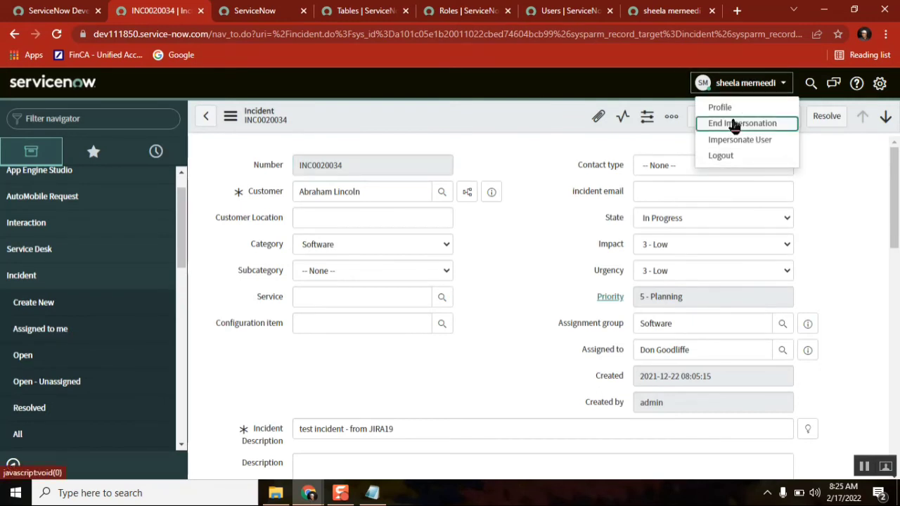
click(733, 125)
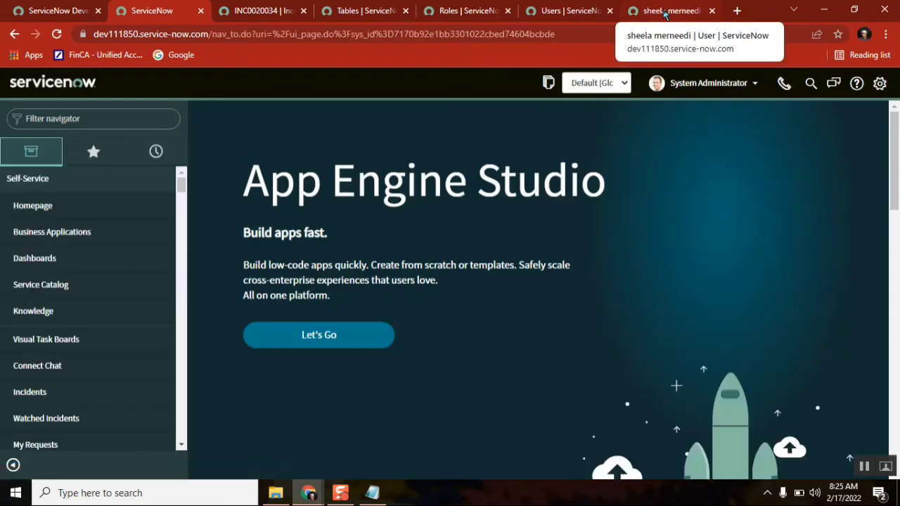
On the team lead's user record, review the create-read-update notes and scroll to the Roles list
click(665, 14)
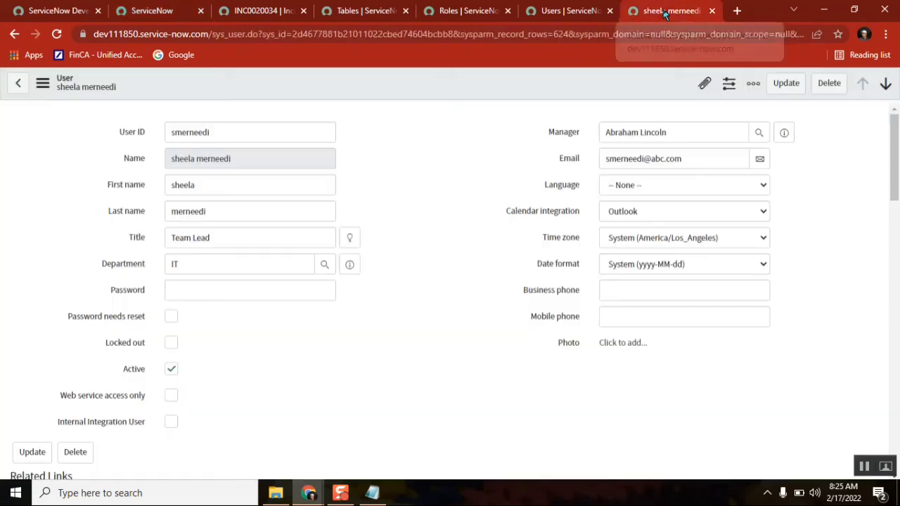
click(372, 493)
drag(432, 365, 294, 366)
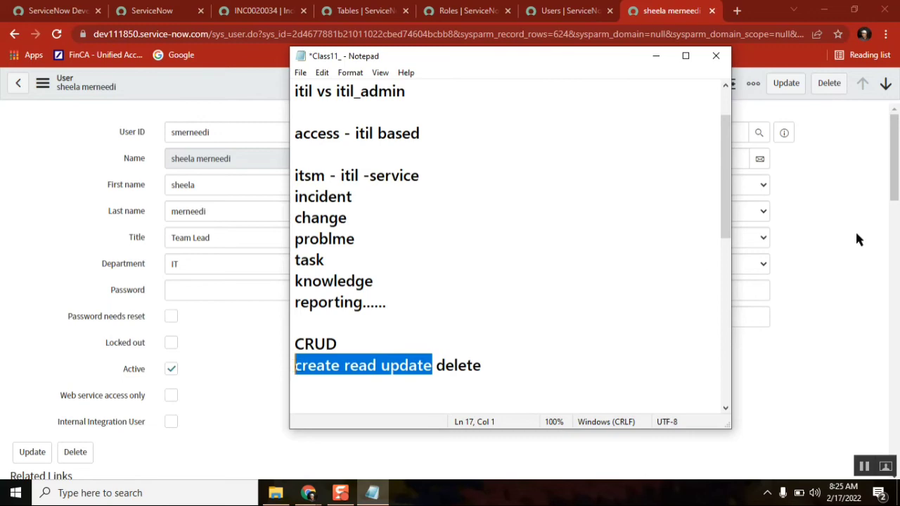
click(862, 169)
drag(896, 158, 887, 243)
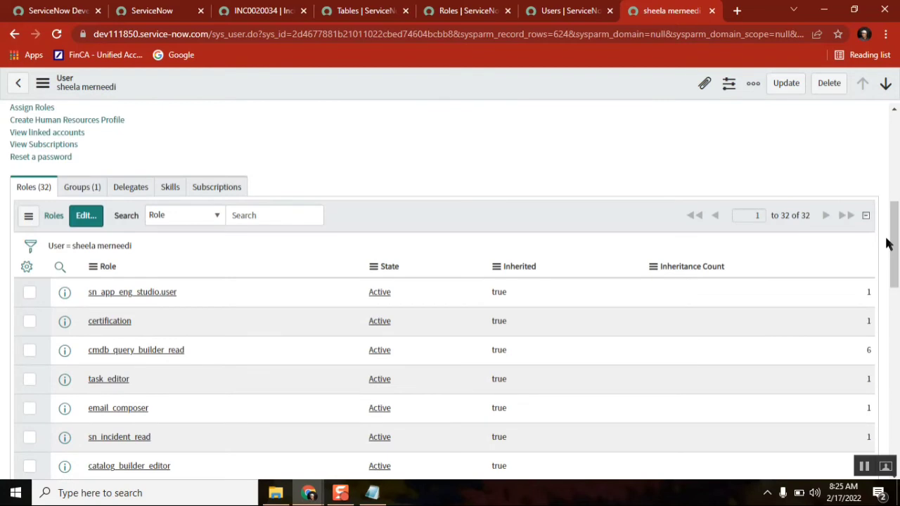
Search 'itil', add itil_admin to the team lead's Roles List, save, and return to the home page
click(86, 215)
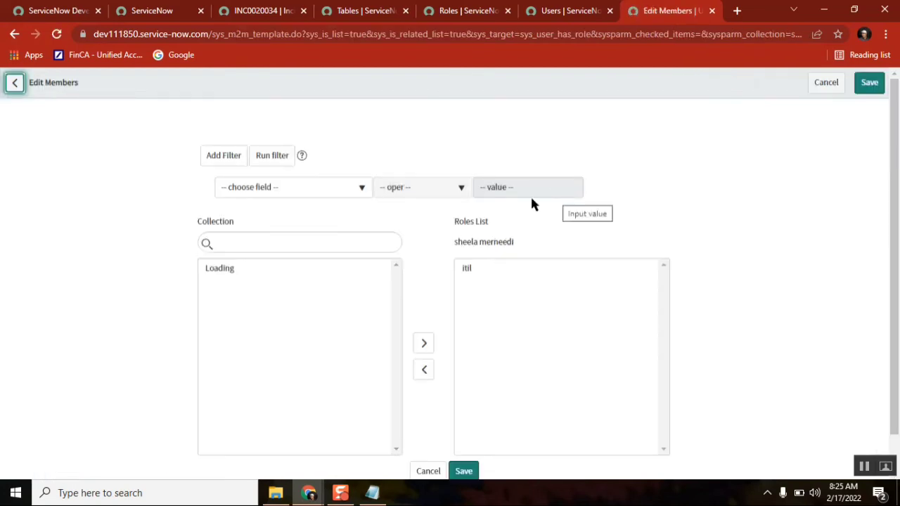
click(270, 243)
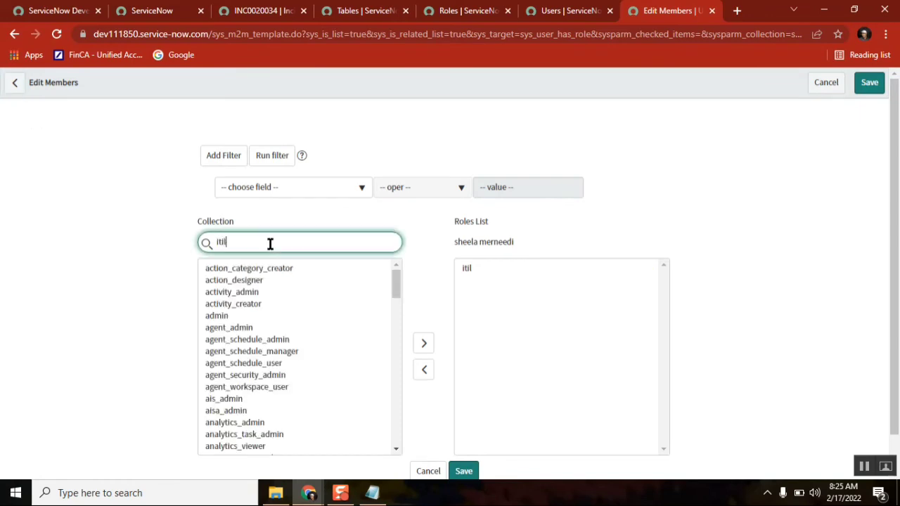
double_click(230, 271)
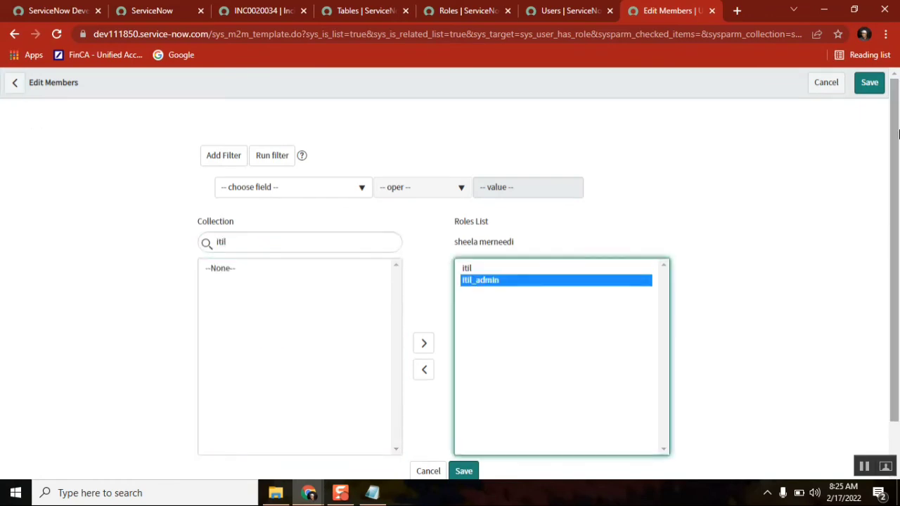
click(872, 87)
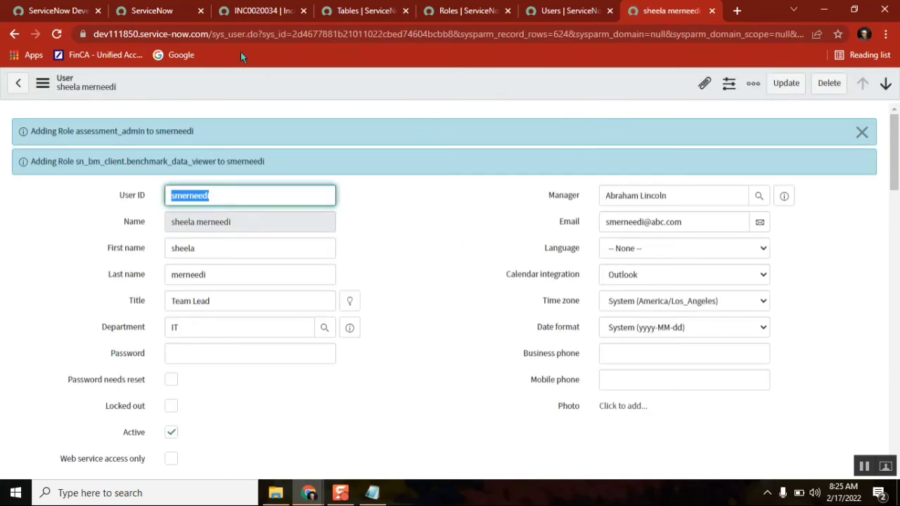
click(150, 13)
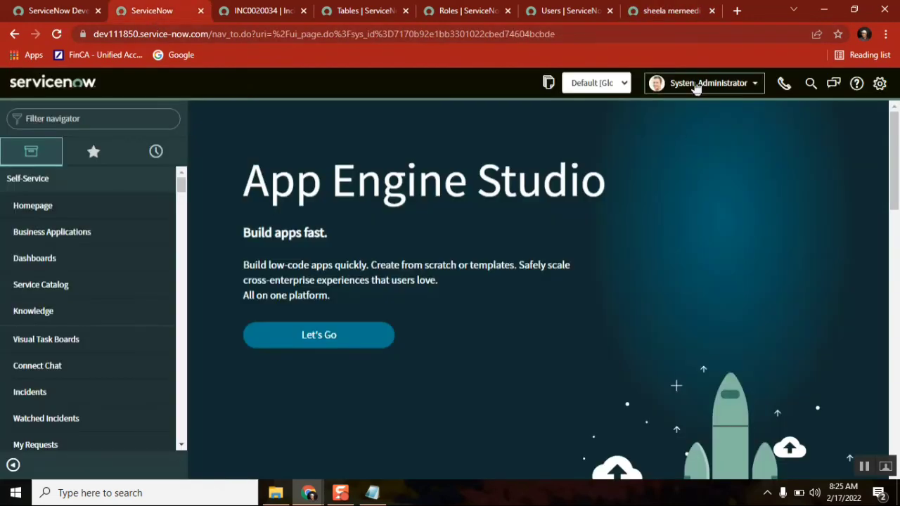
Impersonate the team lead from Recent Impersonations and switch to the INC0020034 tab
click(696, 86)
click(691, 124)
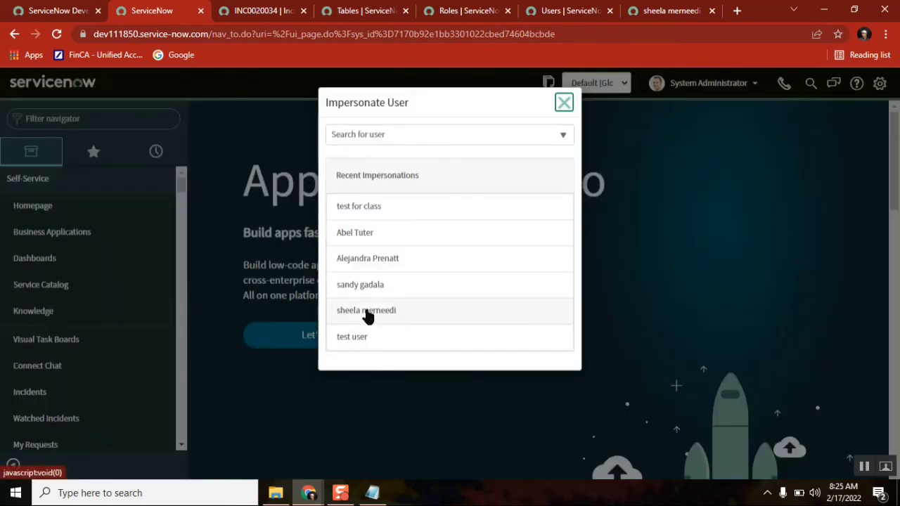
click(366, 316)
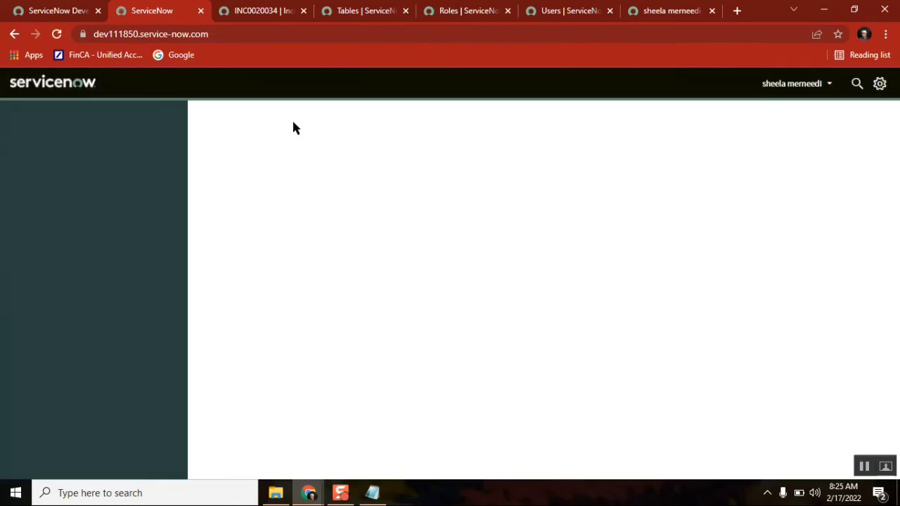
key(ctrl+Tab)
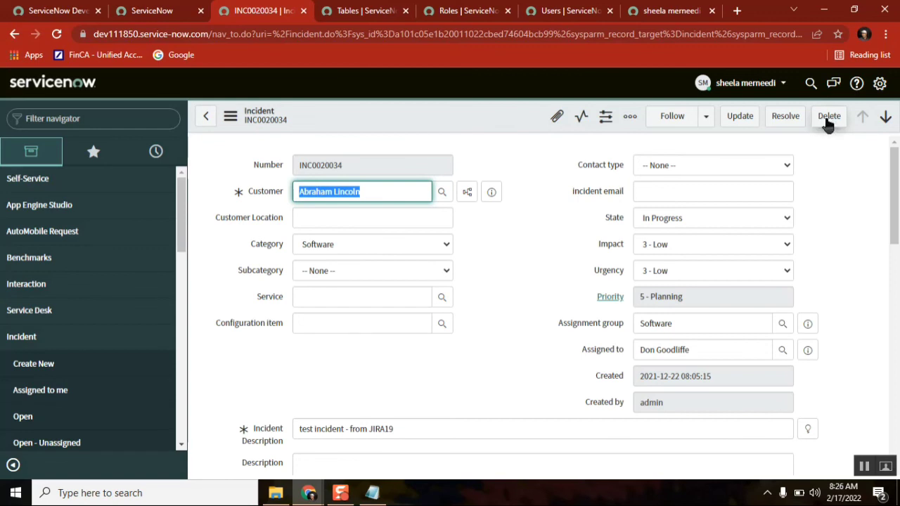
Delete INC0020034 and confirm, then end the impersonation
click(829, 119)
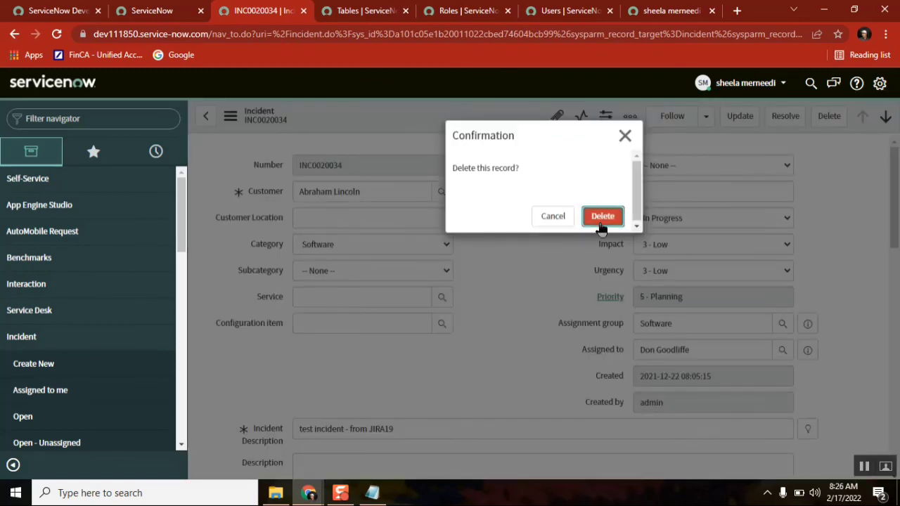
click(603, 216)
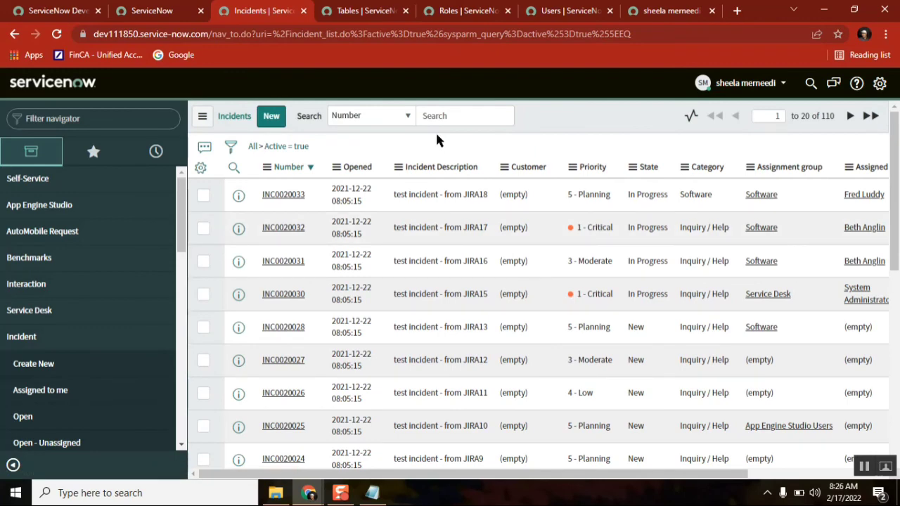
click(747, 83)
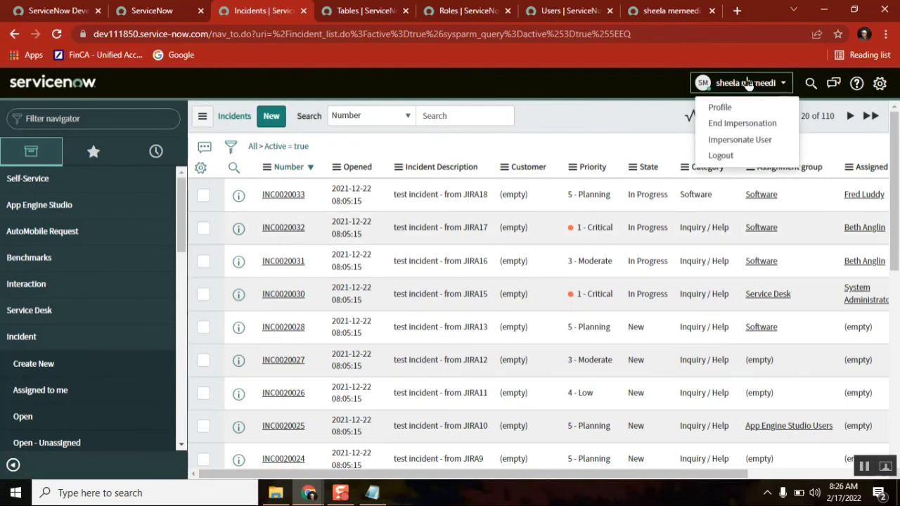
click(738, 124)
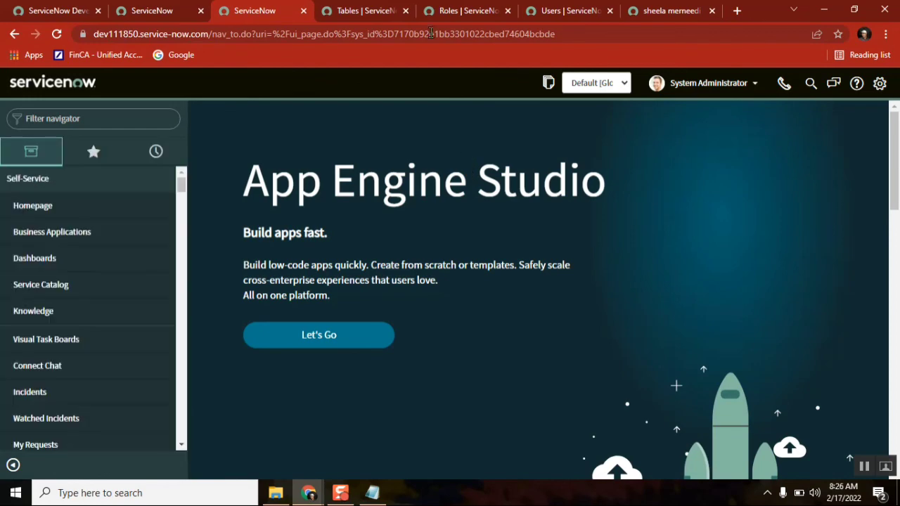
On the itil-filtered Roles list, highlight itil_admin's description mentions of itil, team leads, and delete
click(467, 14)
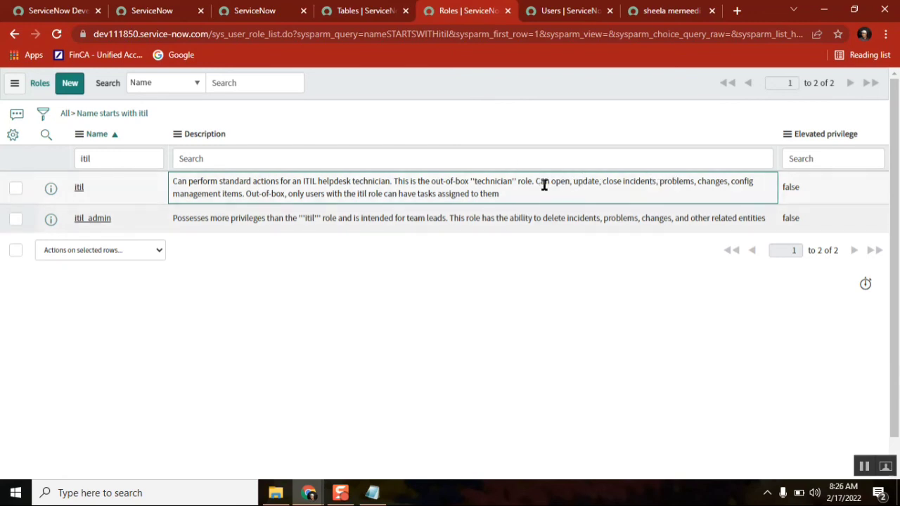
double_click(309, 218)
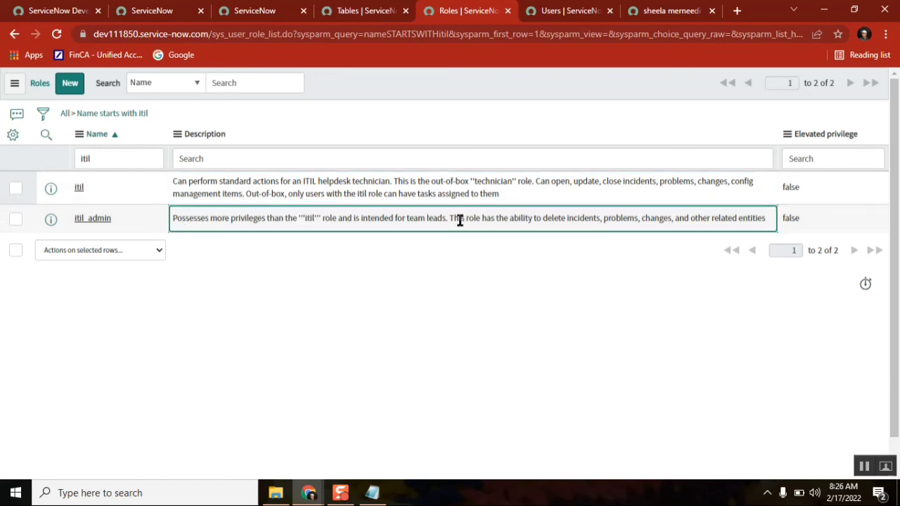
drag(449, 219, 307, 219)
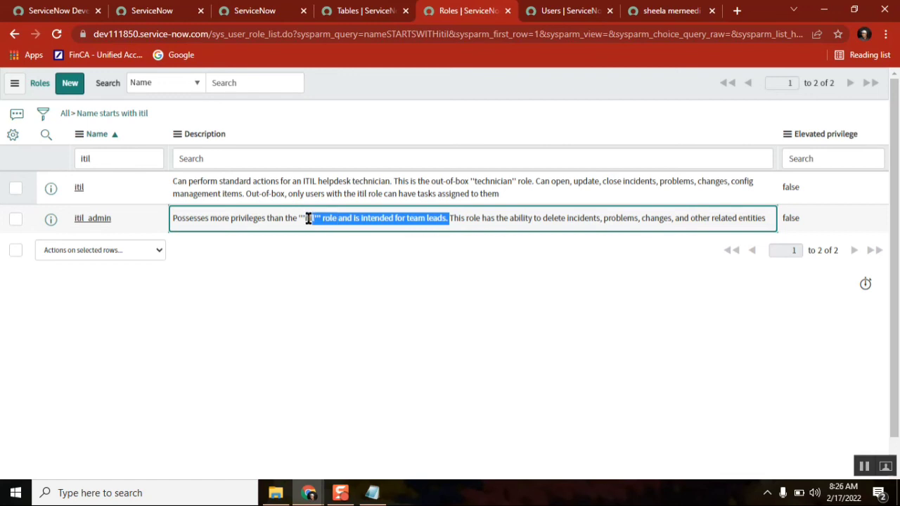
click(509, 318)
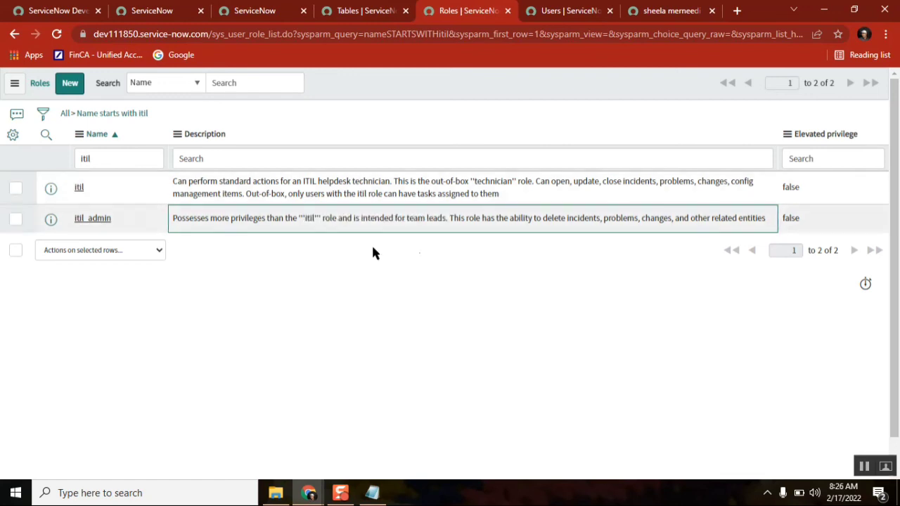
drag(454, 219, 769, 225)
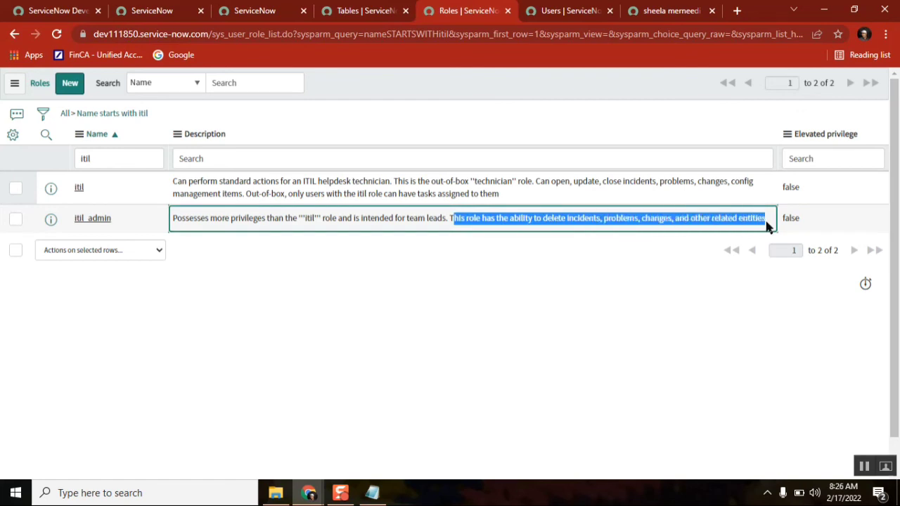
click(530, 327)
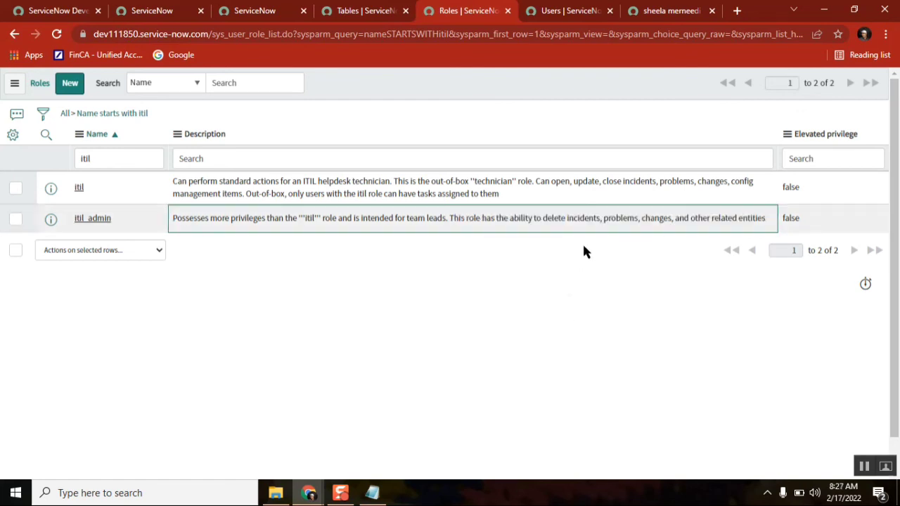
double_click(566, 218)
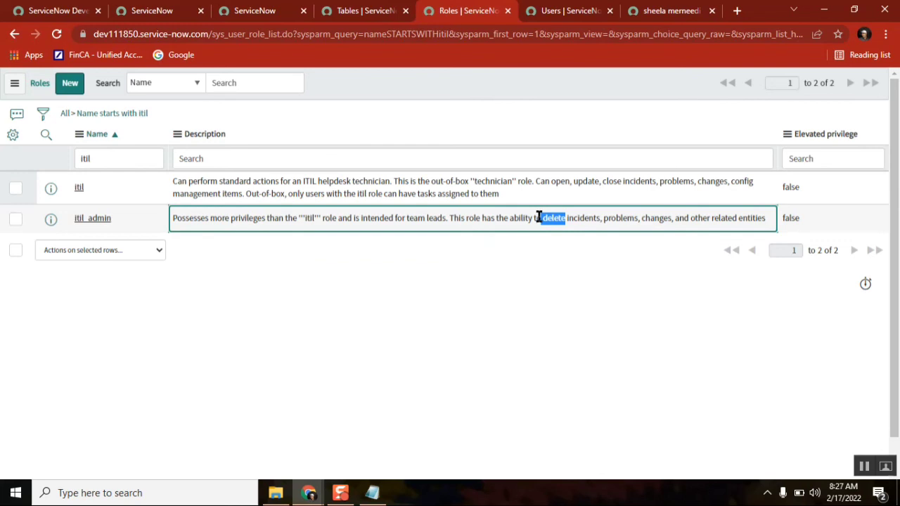
click(472, 273)
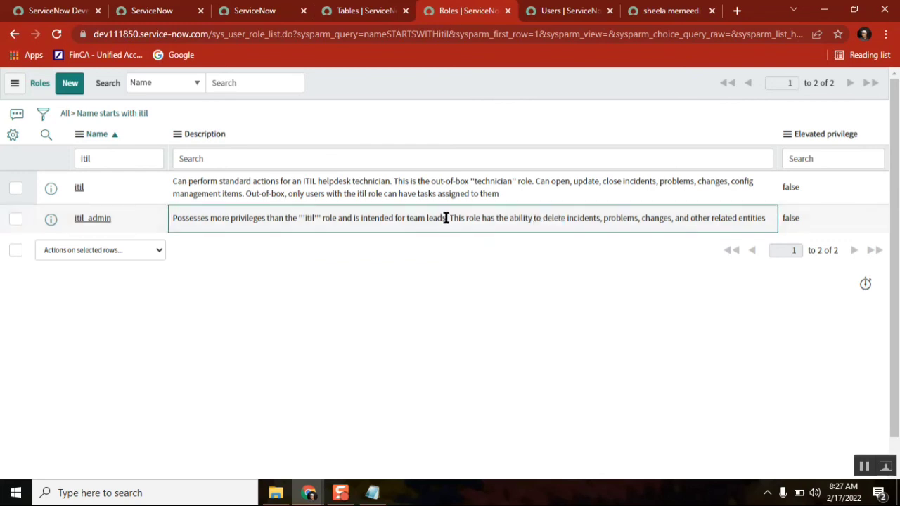
drag(446, 218, 340, 219)
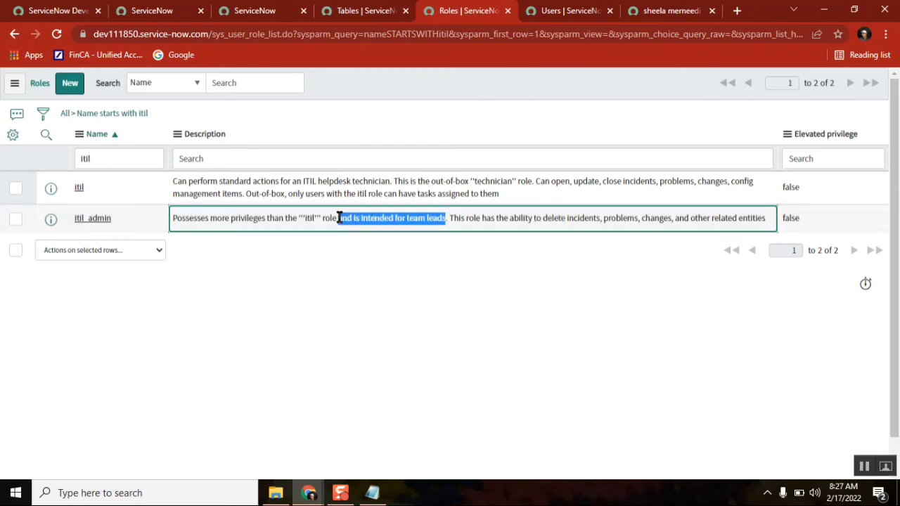